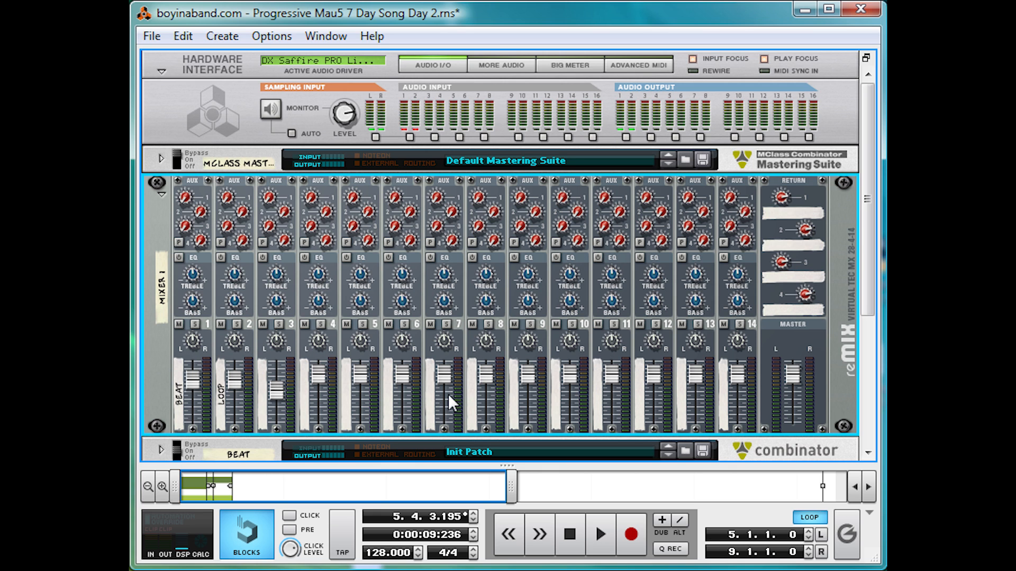
- Create a Combinator below the Loop Combinator in the rack and name it "Bass"
scroll(440, 385, down, 4)
right_click(442, 376)
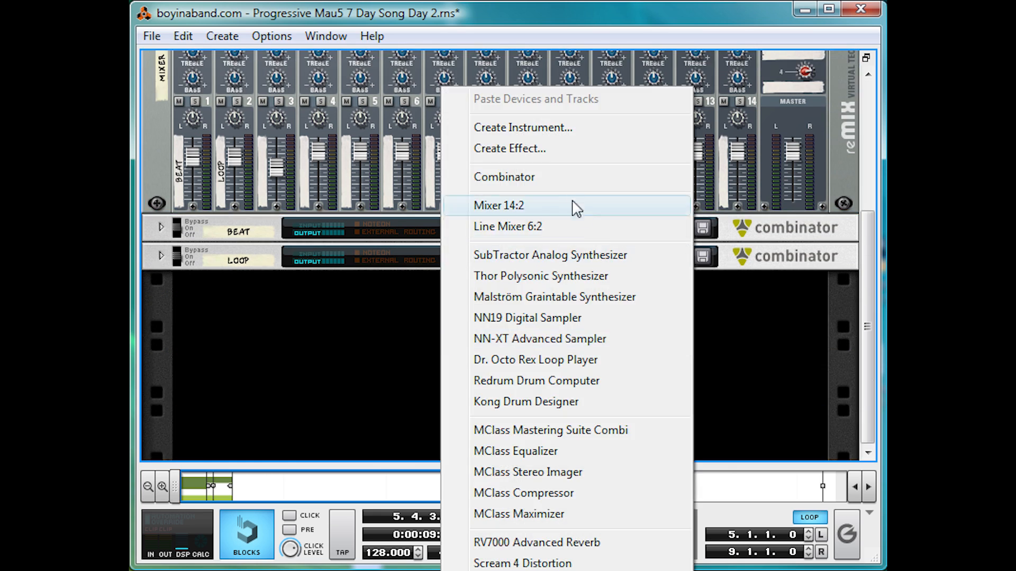
click(569, 179)
double_click(248, 290)
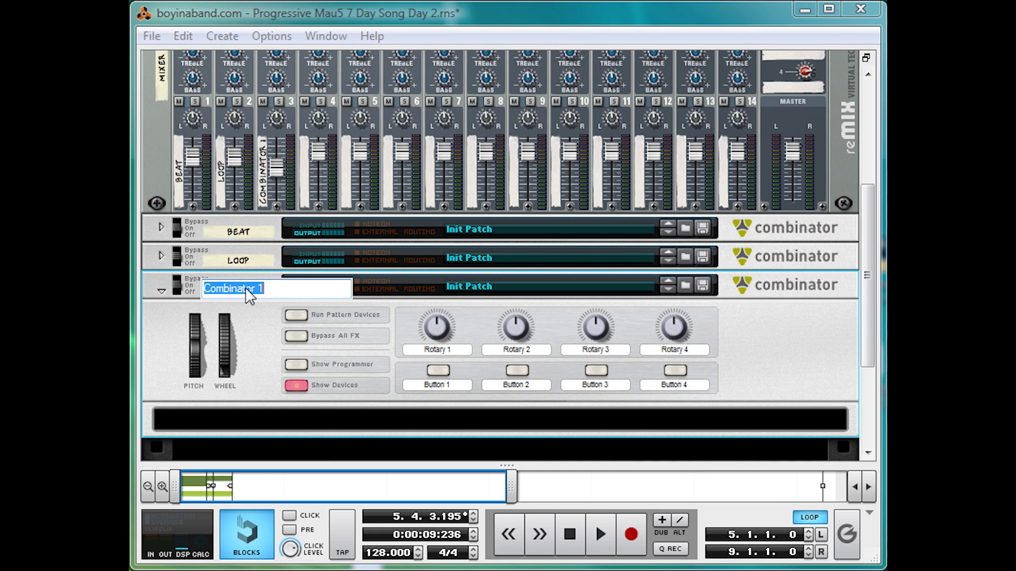
text(Bass)
key(Return)
scroll(304, 306, down, 1)
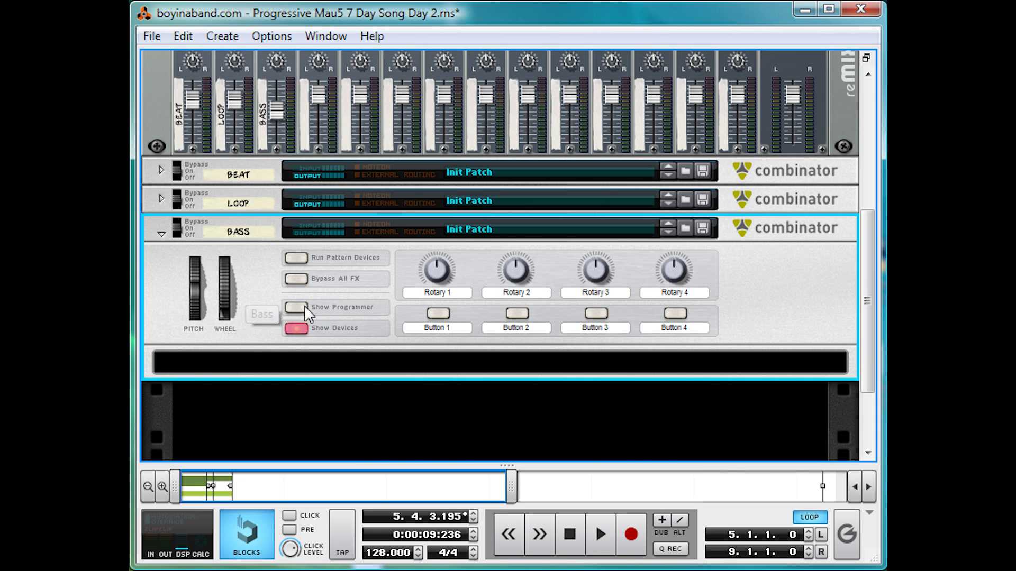
- Add a Line Mixer 6:2 and a Thor Polysonic Synthesizer inside the Bass Combinator
right_click(344, 365)
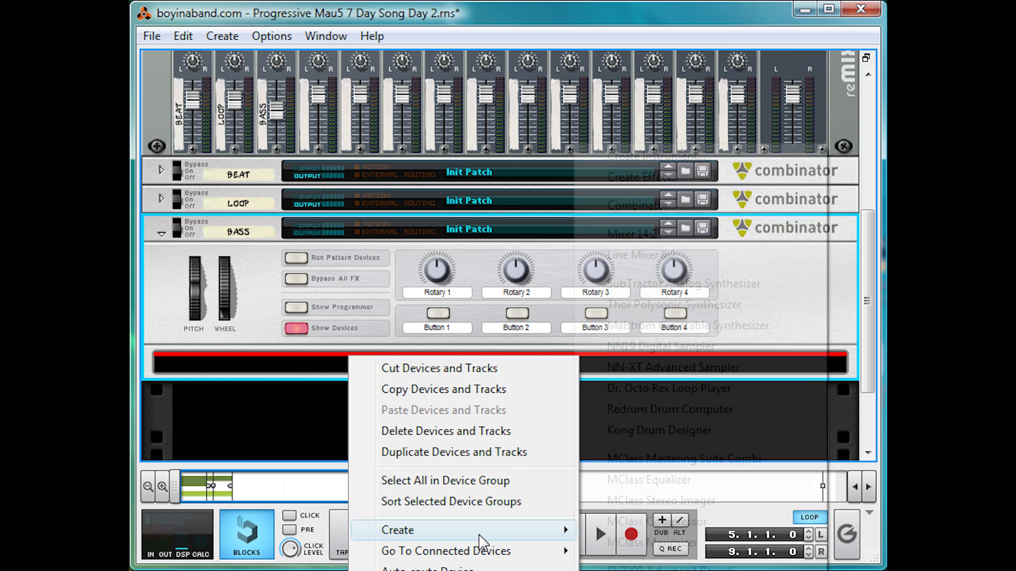
mouse_move(518, 530)
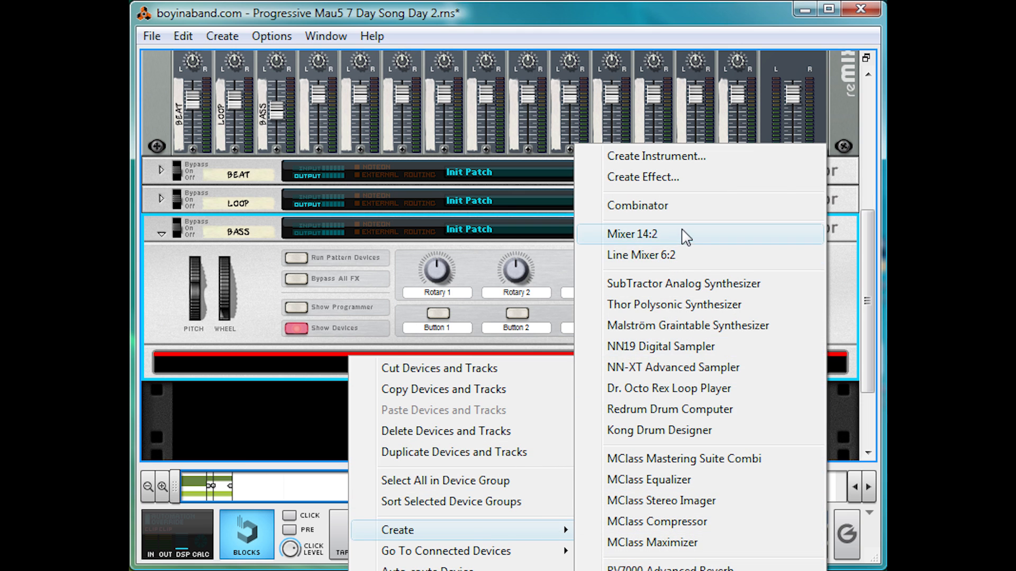
click(669, 255)
scroll(652, 287, down, 2)
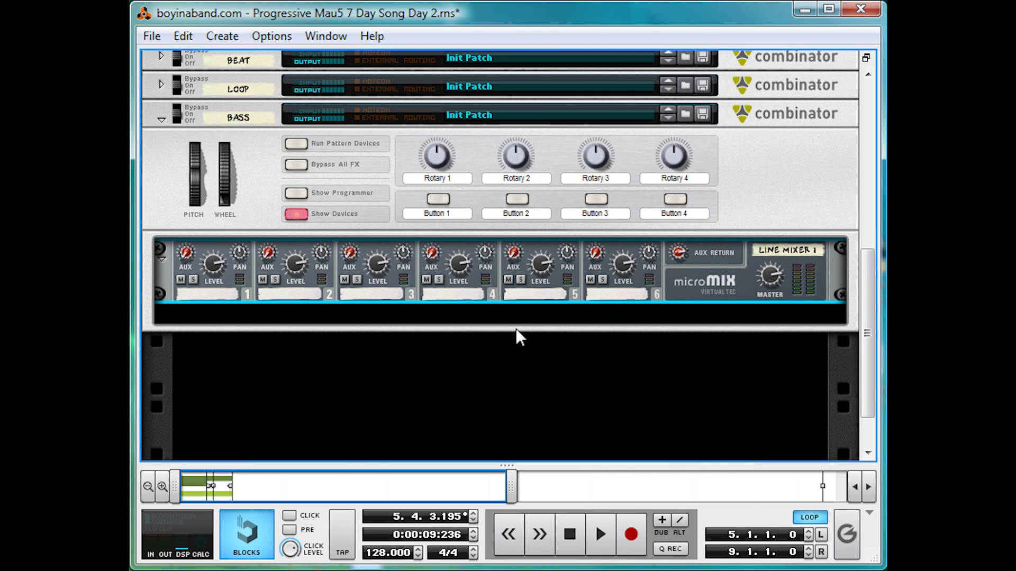
right_click(517, 328)
mouse_move(567, 490)
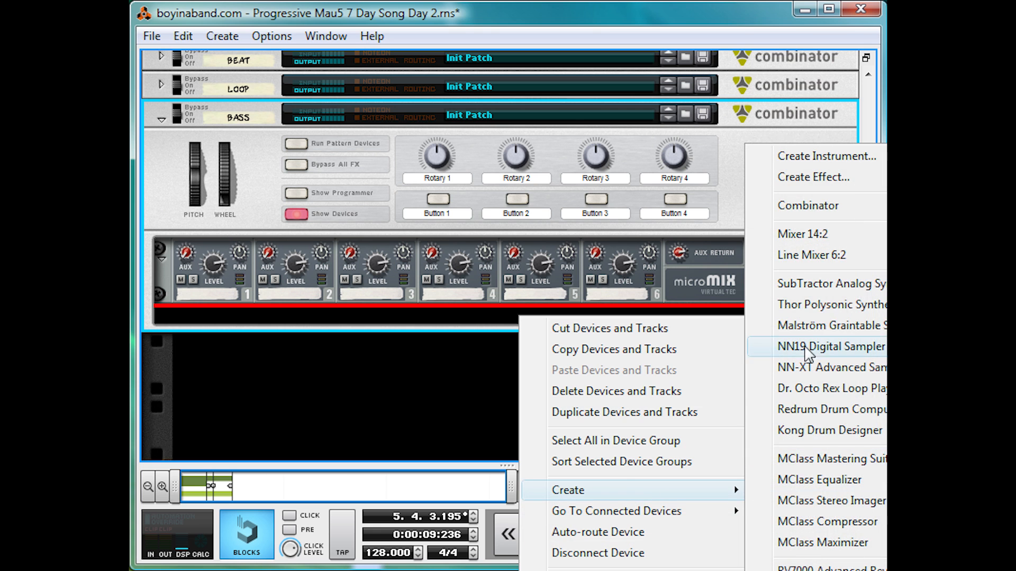
click(815, 308)
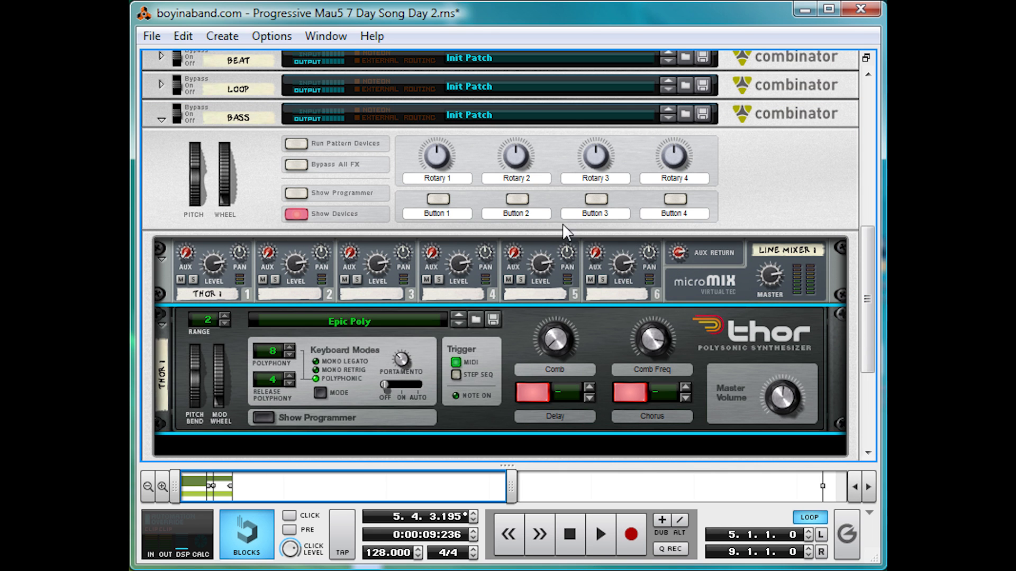
- Reset Thor 1 to its Init Patch and show its programmer
right_click(519, 341)
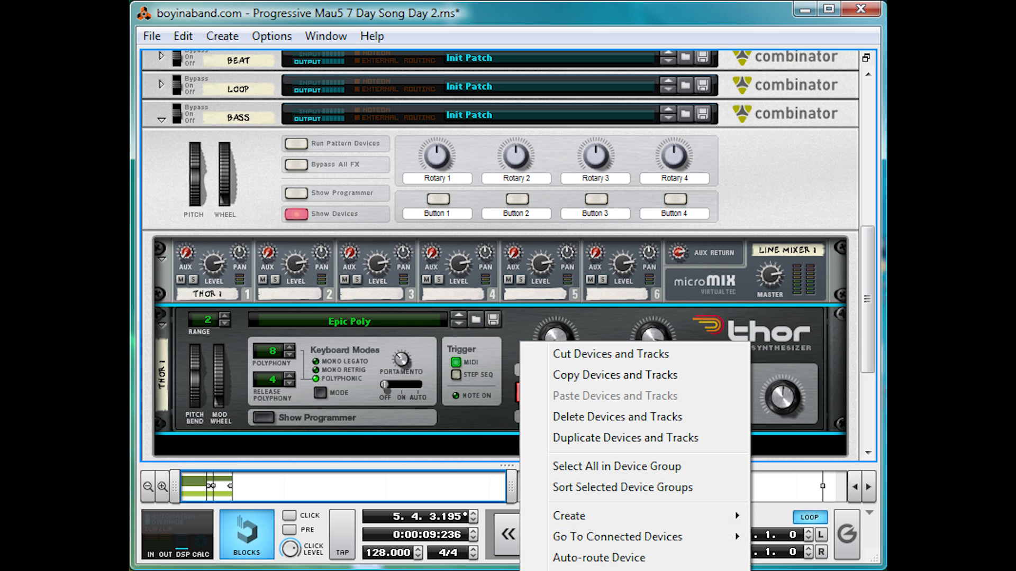
click(587, 570)
click(268, 414)
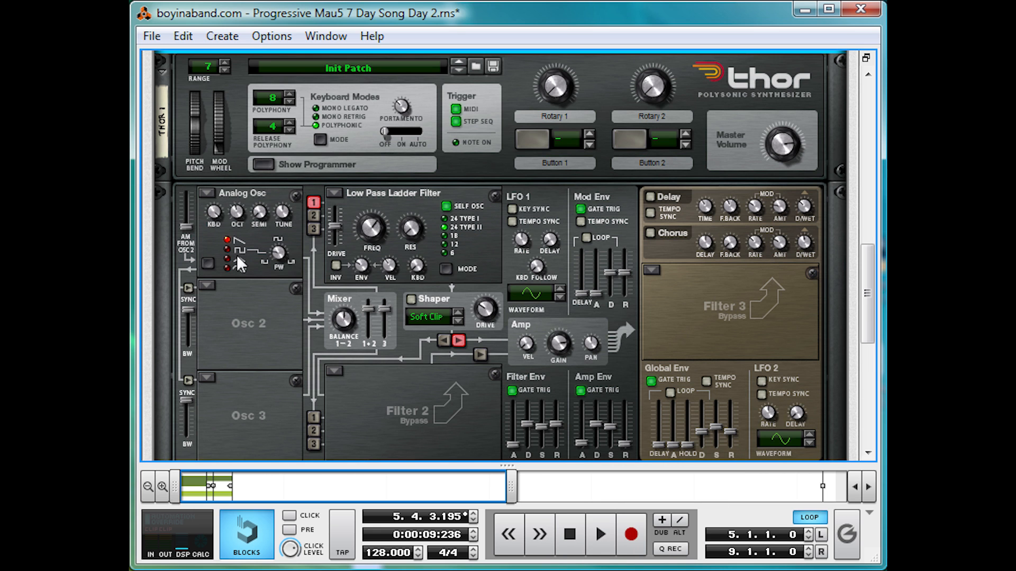
- Load an Analog oscillator into Thor's Osc 2 slot and route Osc 2 to Filter 1
click(205, 286)
click(227, 301)
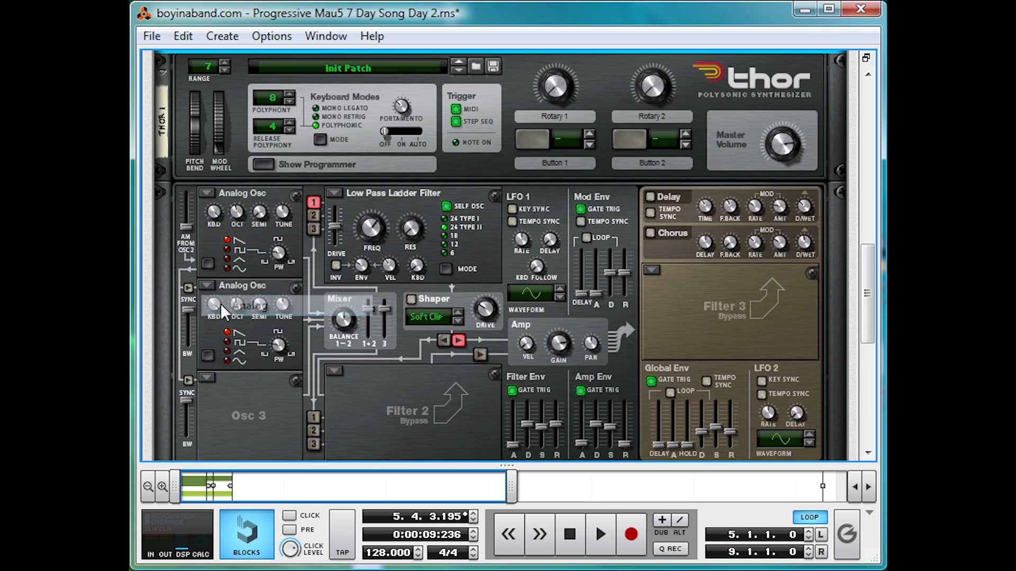
click(314, 216)
- Set Thor's Filter 1 to Bypass and raise the Amp Env sustain to maximum
click(335, 193)
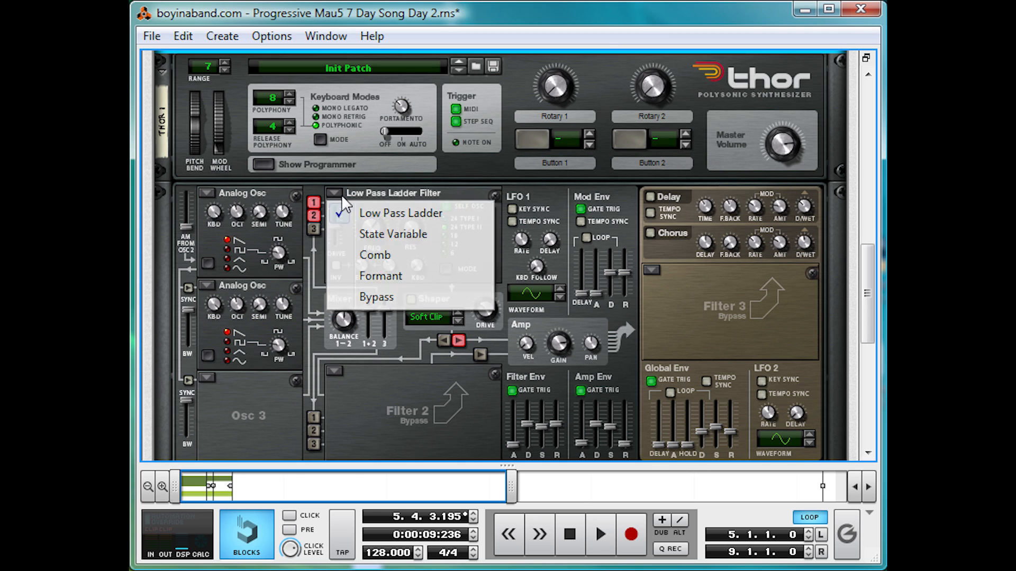
click(371, 296)
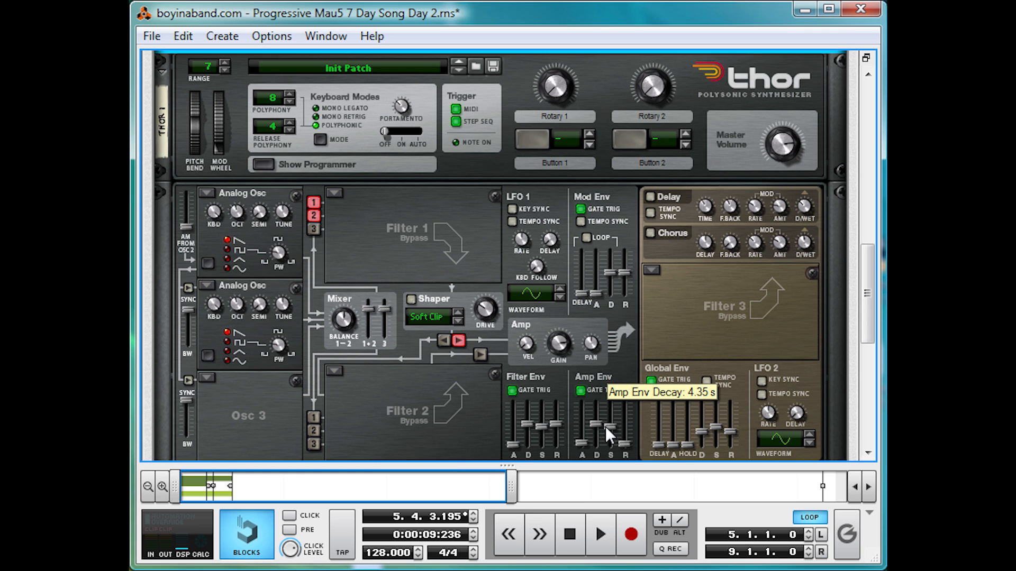
drag(608, 426, 633, 350)
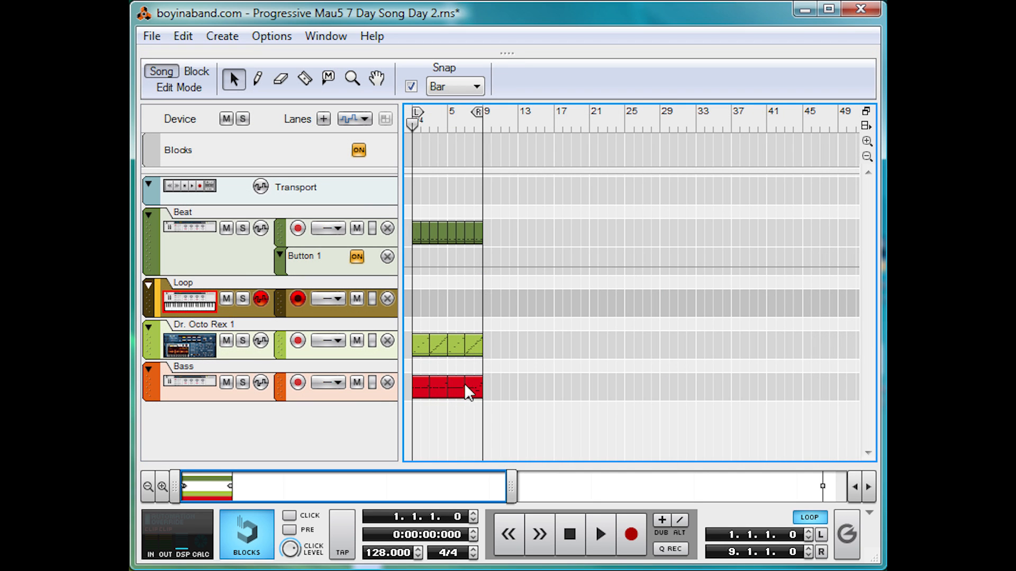
- Solo the Bass track and bring Thor 1's oscillator section back into view in the rack
click(243, 382)
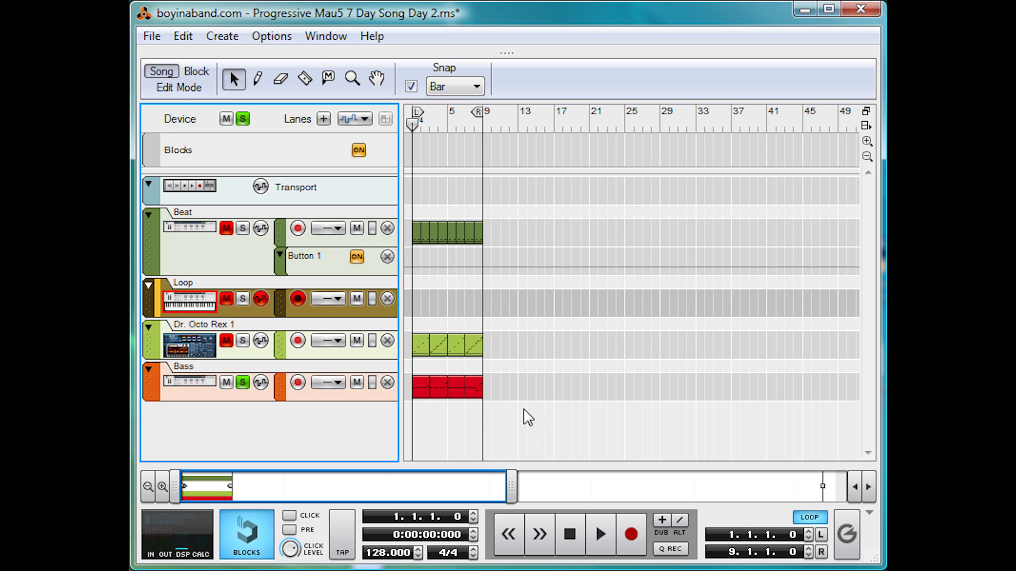
drag(450, 53, 479, 474)
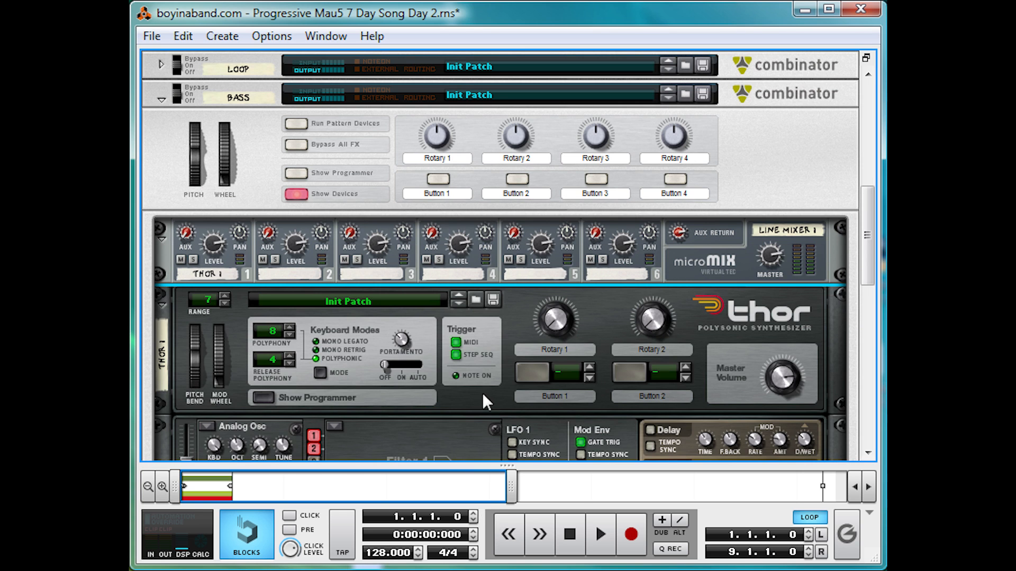
scroll(479, 387, down, 2)
scroll(477, 371, down, 1)
- Lower the octave of Thor's Osc 2 while the bass loop plays, and stop playback
key(space)
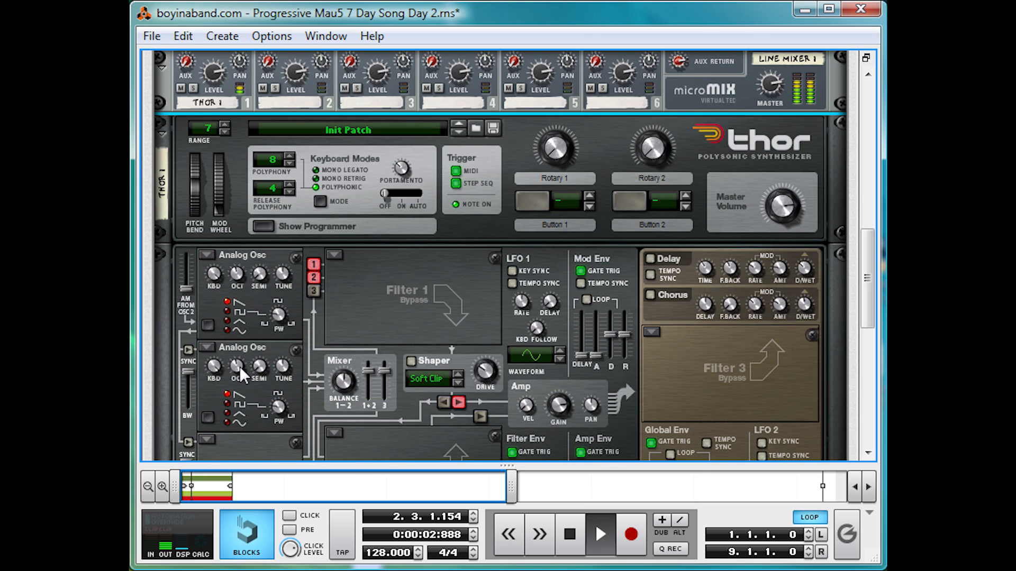
drag(240, 366, 230, 383)
scroll(288, 356, down, 1)
key(space)
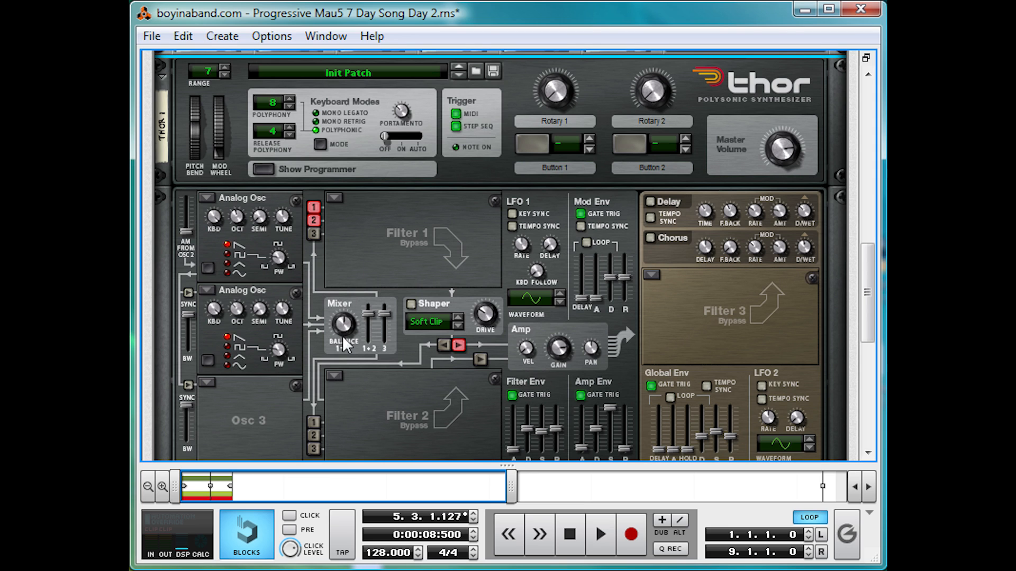
- Audition the bass with Osc 1's routing to Filter 1 switched off, restore the routing and stop playback
key(space)
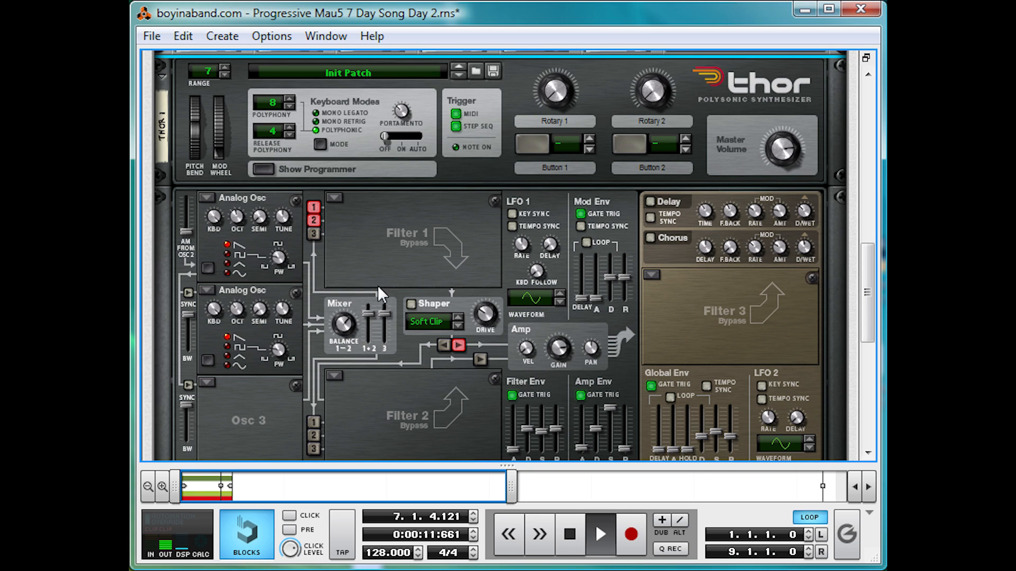
click(313, 206)
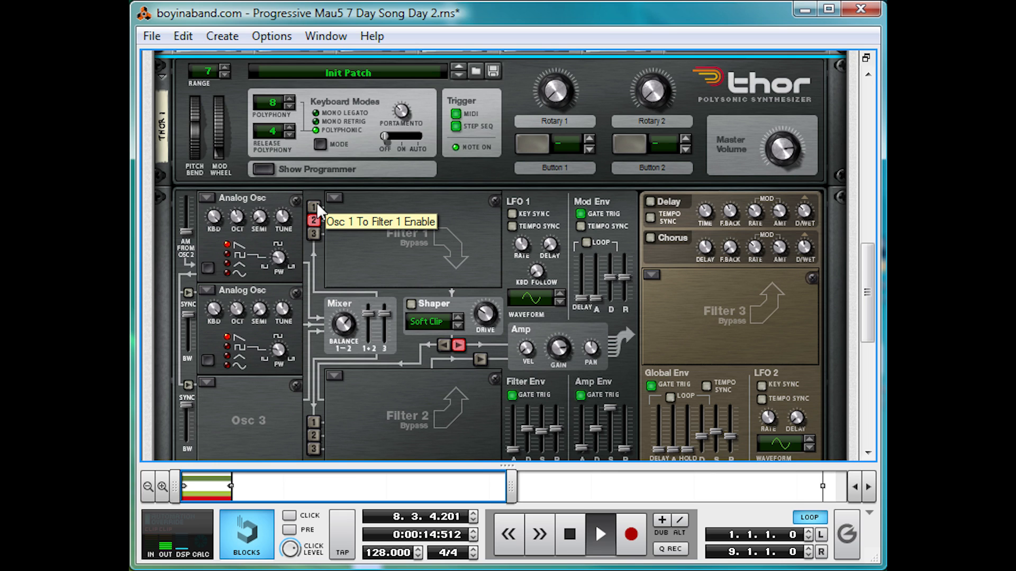
click(314, 206)
key(space)
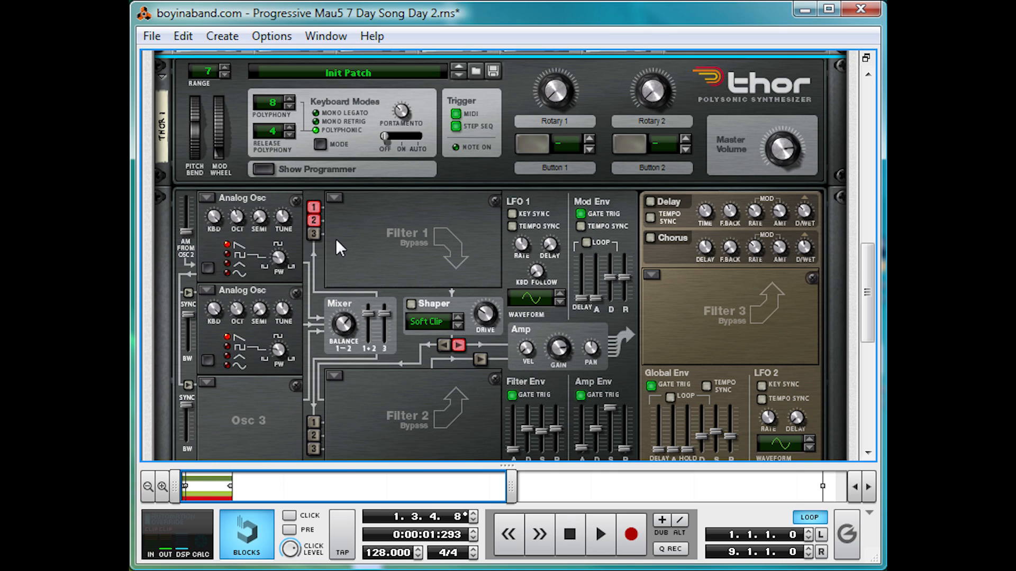
- Enable Thor's Shaper, set it to Hard Clip and audition the result
click(411, 304)
click(459, 325)
key(space)
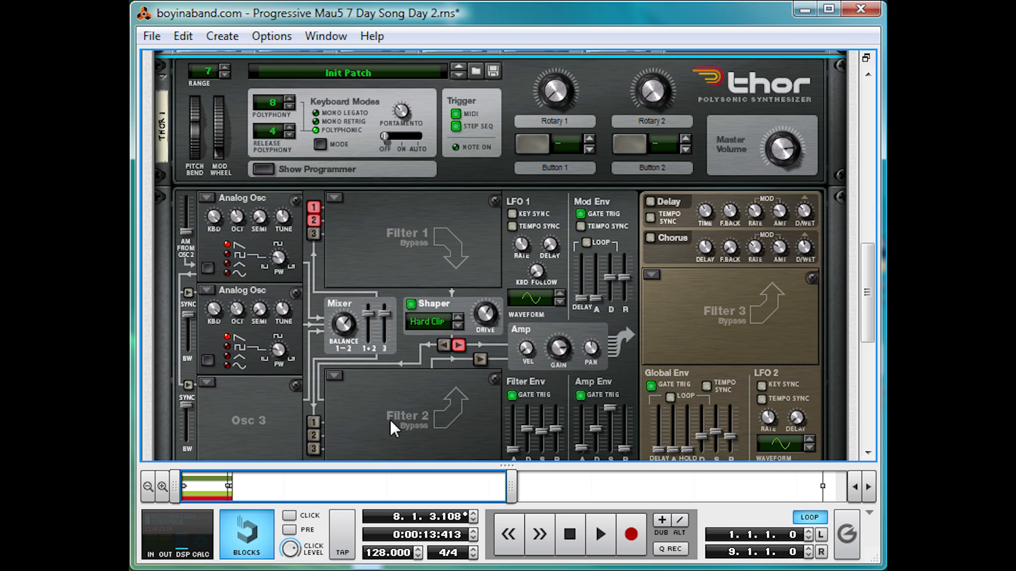
- Route Osc 1 and Osc 2 to Filter 2, send Filter 2 to the Amp and audition the sound
click(314, 422)
click(314, 435)
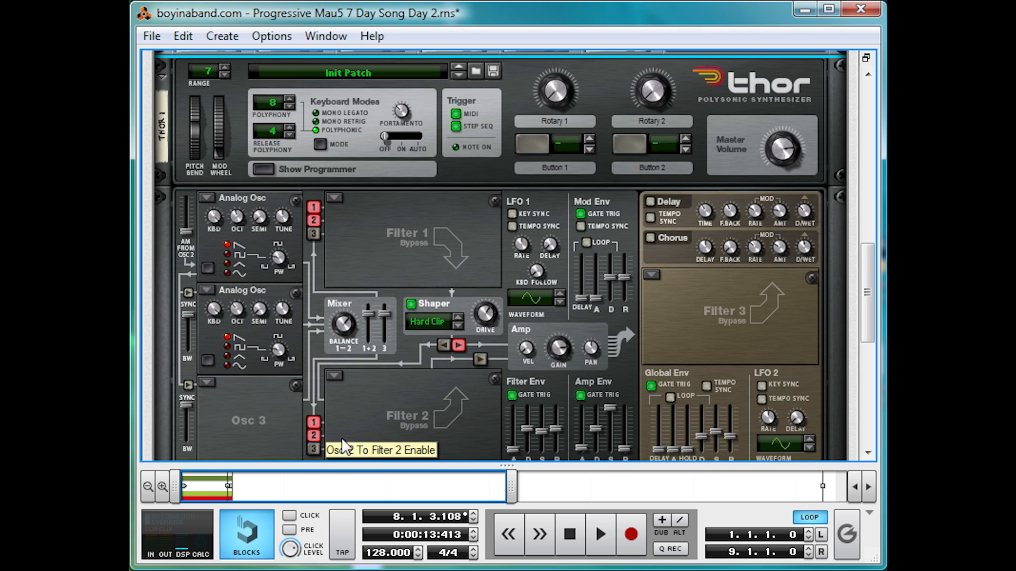
click(479, 359)
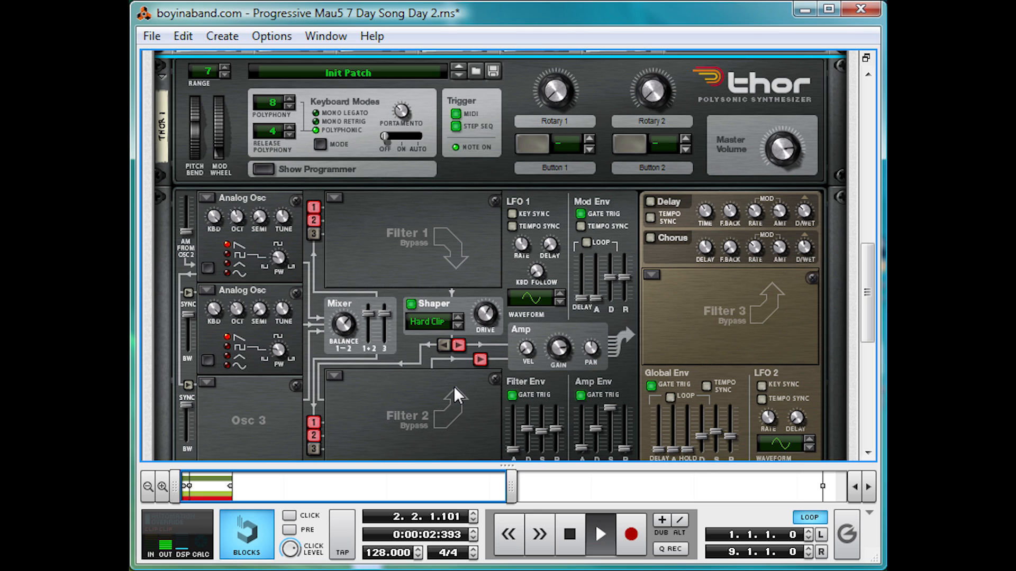
key(space)
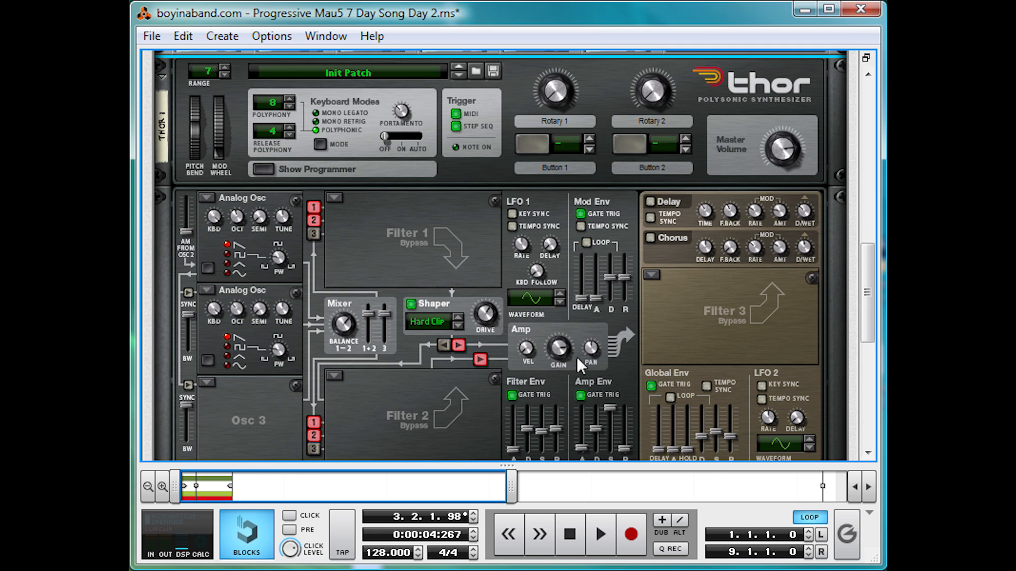
- Hide Thor 1's programmer and duplicate the synth within the Bass Combinator
scroll(577, 356, up, 3)
click(271, 344)
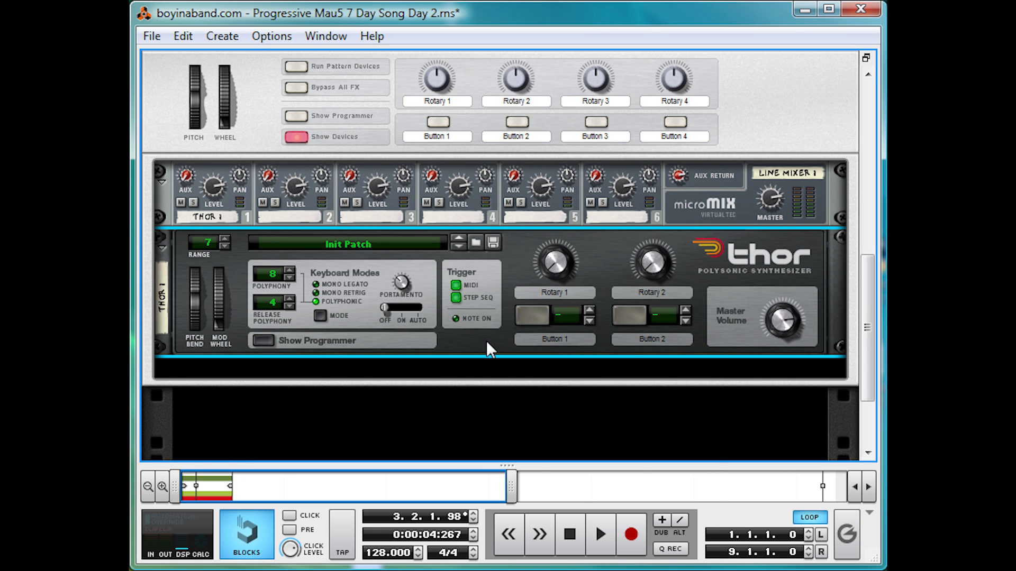
right_click(487, 341)
click(609, 436)
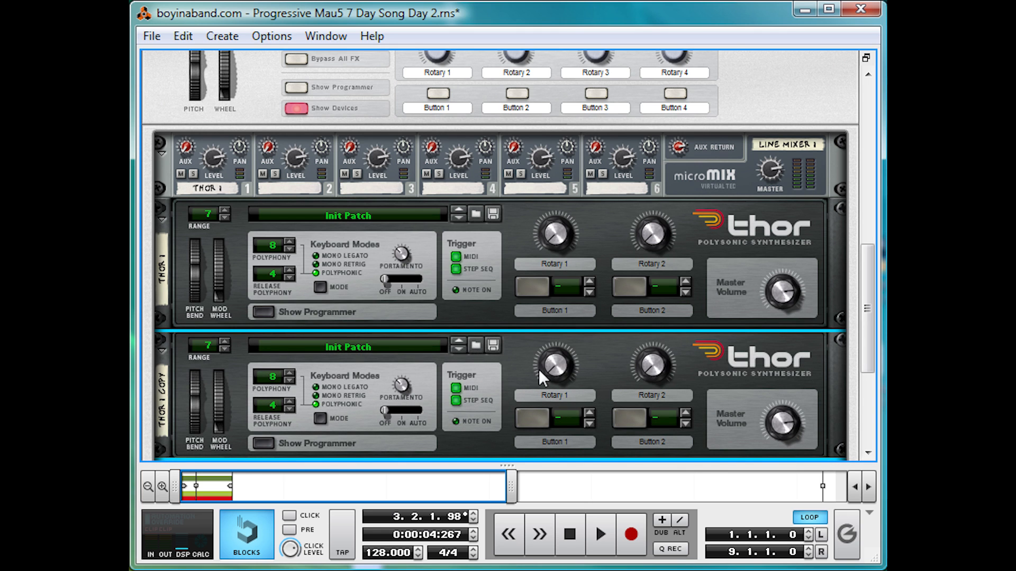
- Show the programmer of the Thor copy and set its Filter 3 to State Variable
click(264, 442)
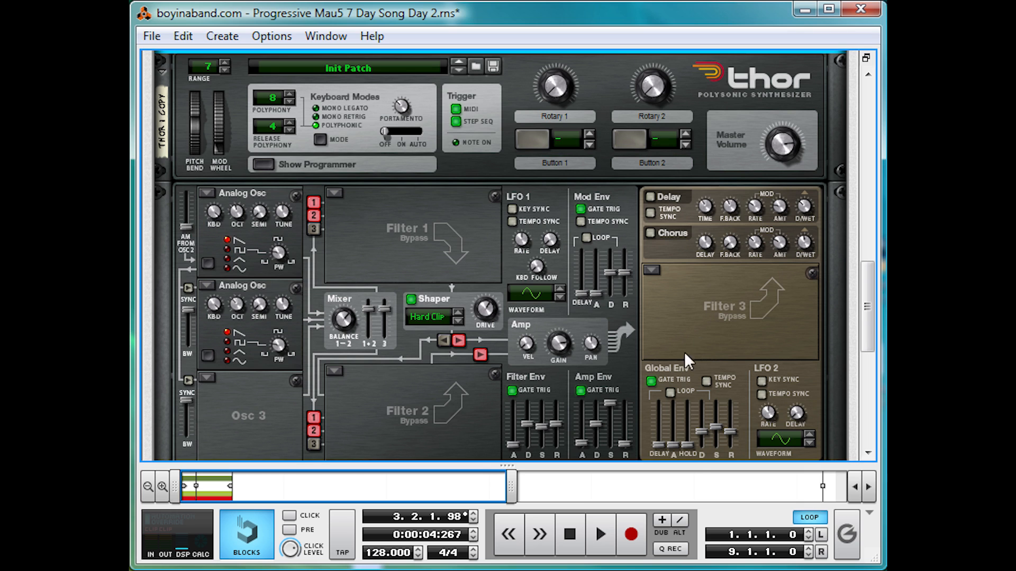
click(651, 271)
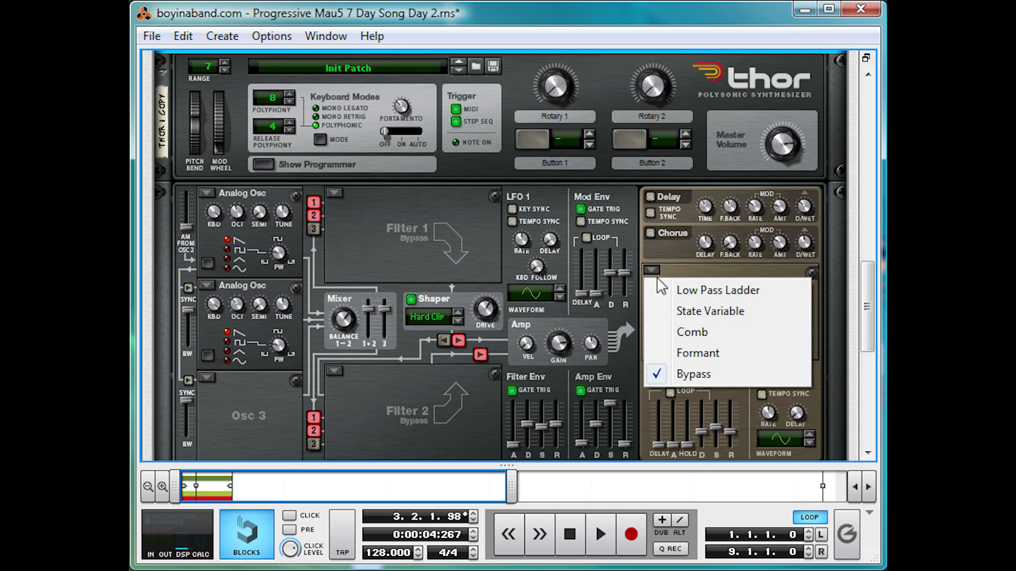
click(679, 312)
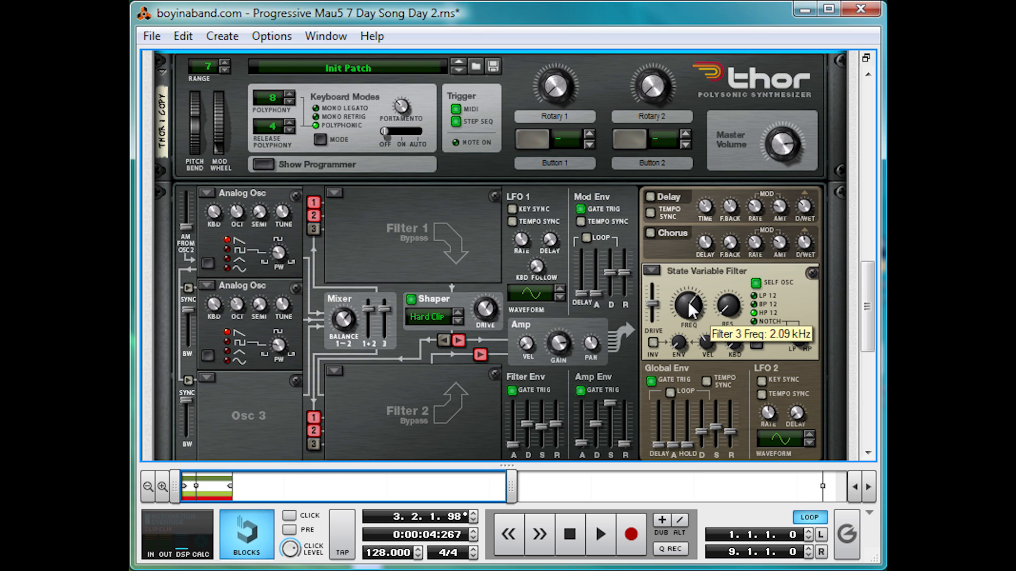
- On the back of the rack, cable the Thor copy's main audio output to channel 2 of Line Mixer 1, and return to the front
scroll(636, 294, up, 5)
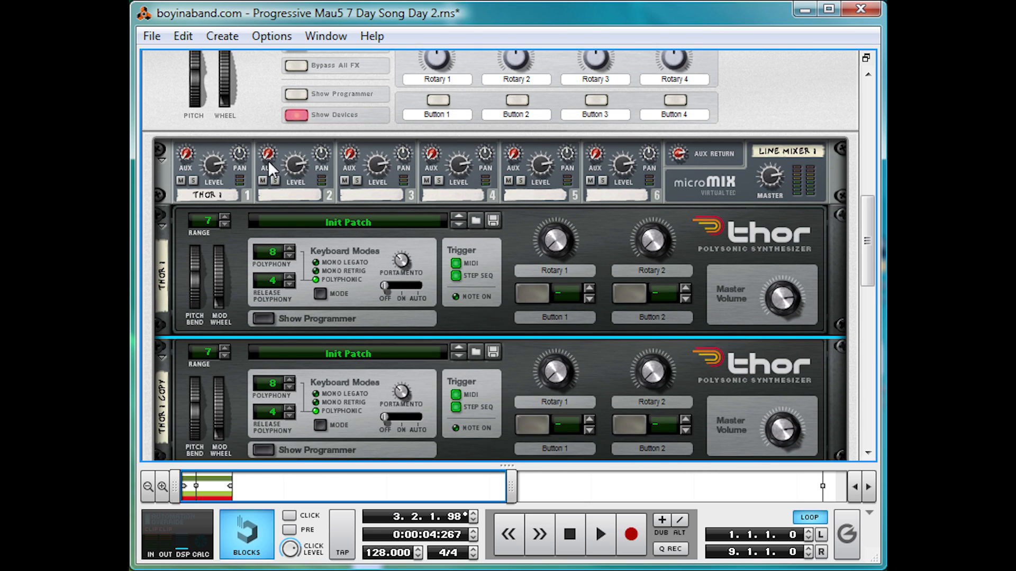
key(Tab)
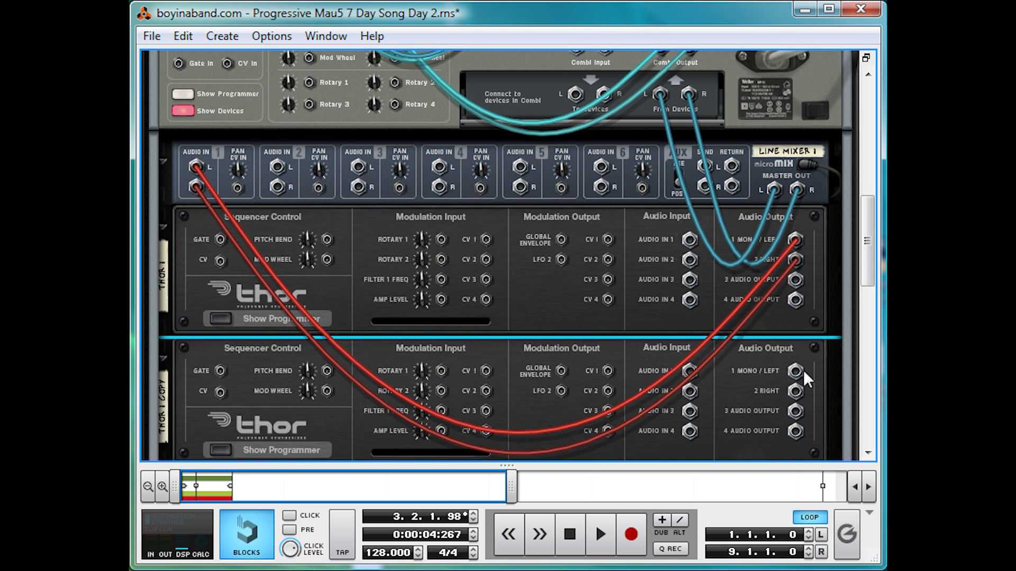
drag(799, 370, 277, 167)
key(Tab)
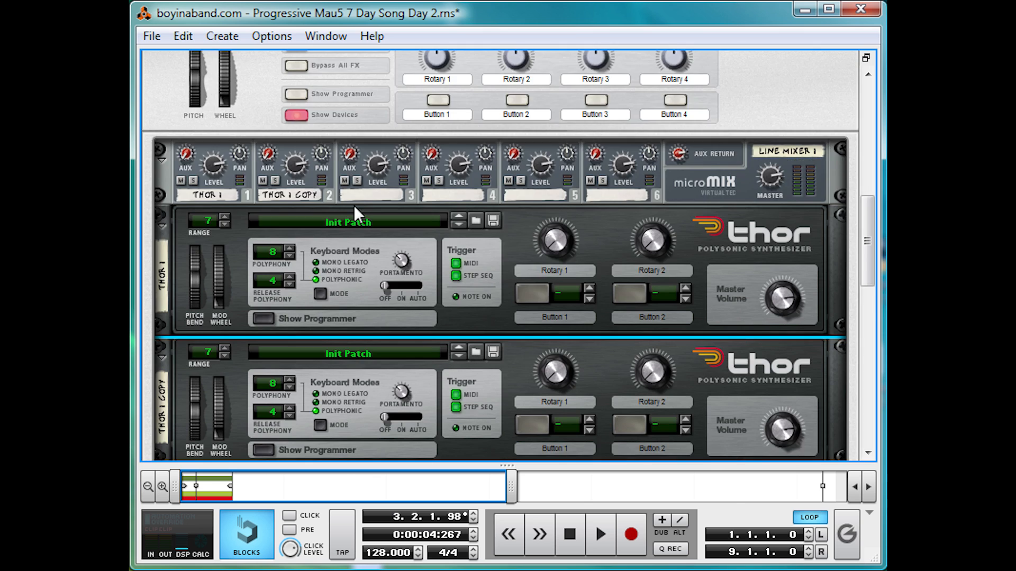
- Start playback and adjust the State Variable Filter's frequency on the Thor copy
scroll(367, 214, down, 4)
scroll(333, 122, up, 3)
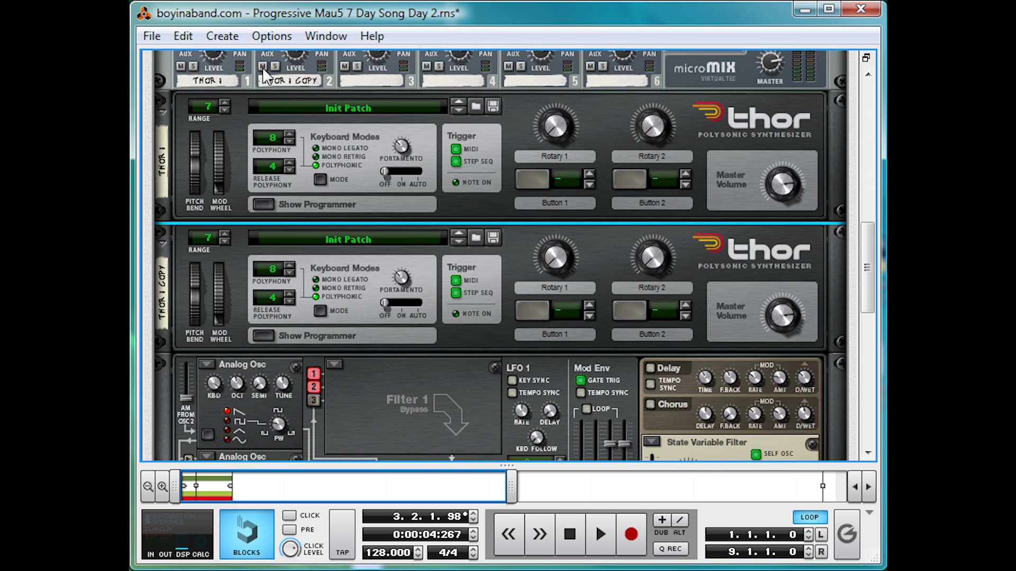
scroll(344, 139, down, 3)
key(space)
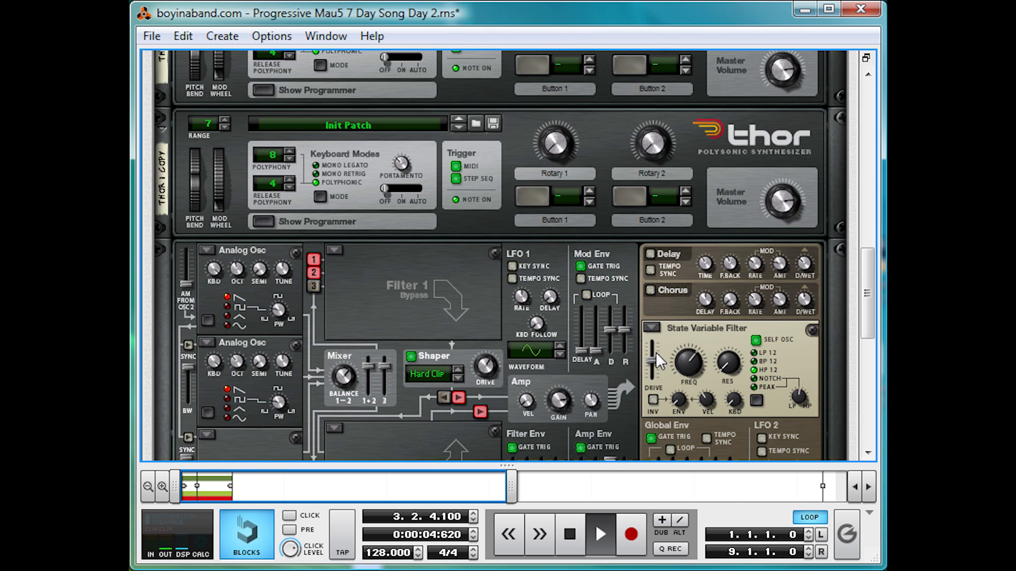
drag(680, 361, 656, 482)
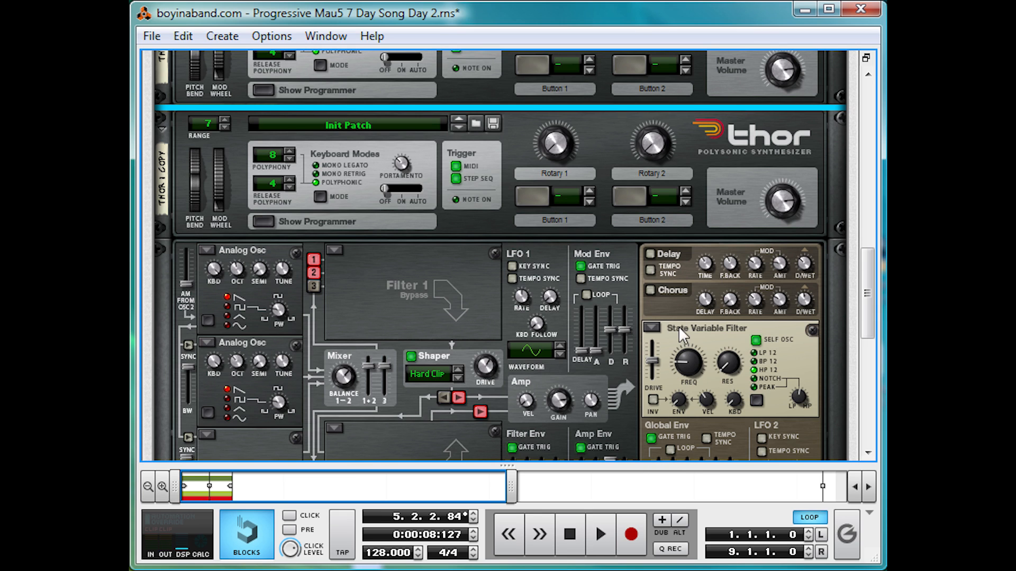
- Compare the sound with the Thor copy's Filter 3 bypassed, and restore the State Variable Filter
click(651, 329)
click(749, 430)
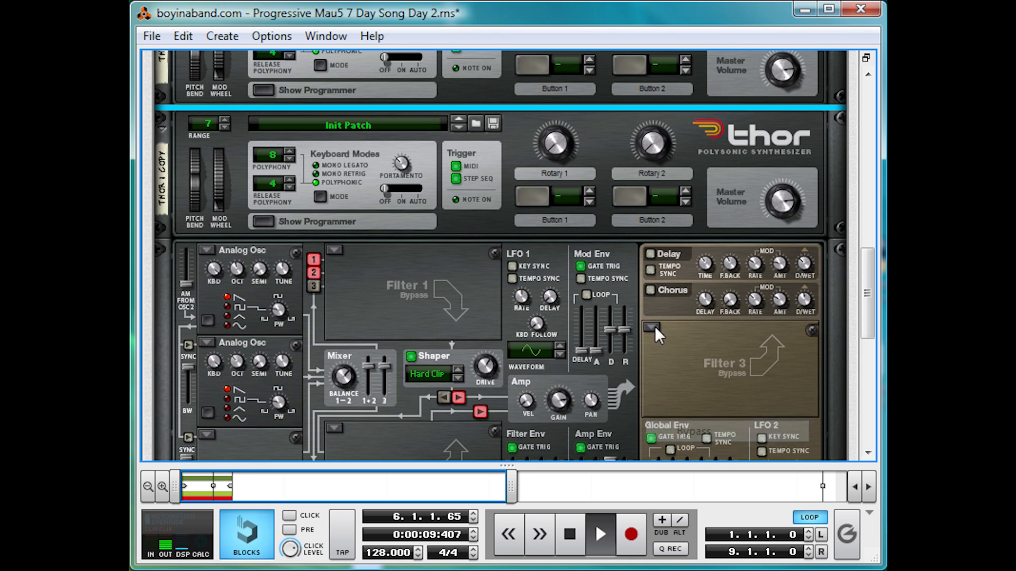
click(651, 328)
click(678, 370)
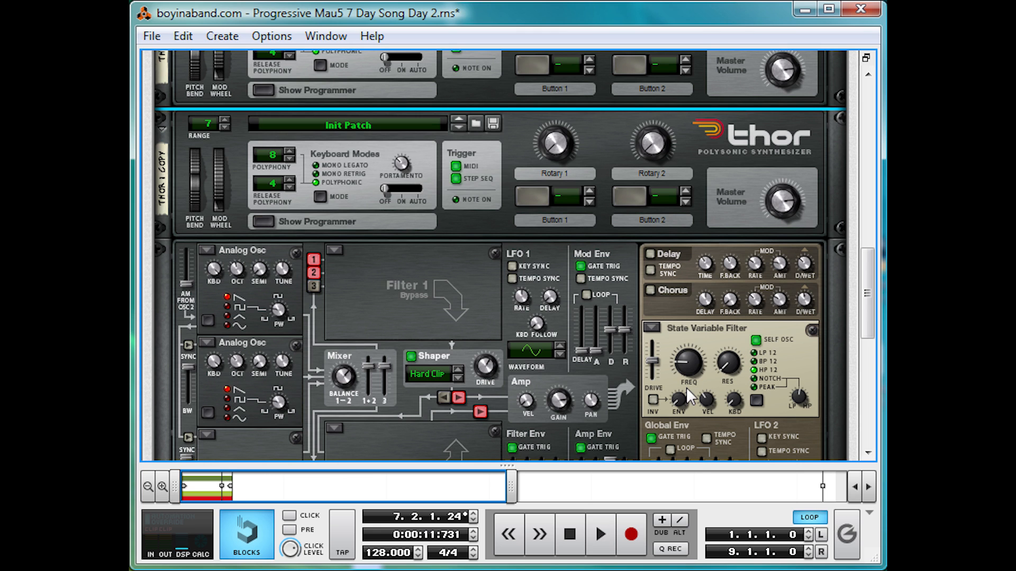
- Create a Scream 4 distortion unit after the Thor copy inside the Bass Combinator
scroll(453, 322, down, 5)
right_click(412, 296)
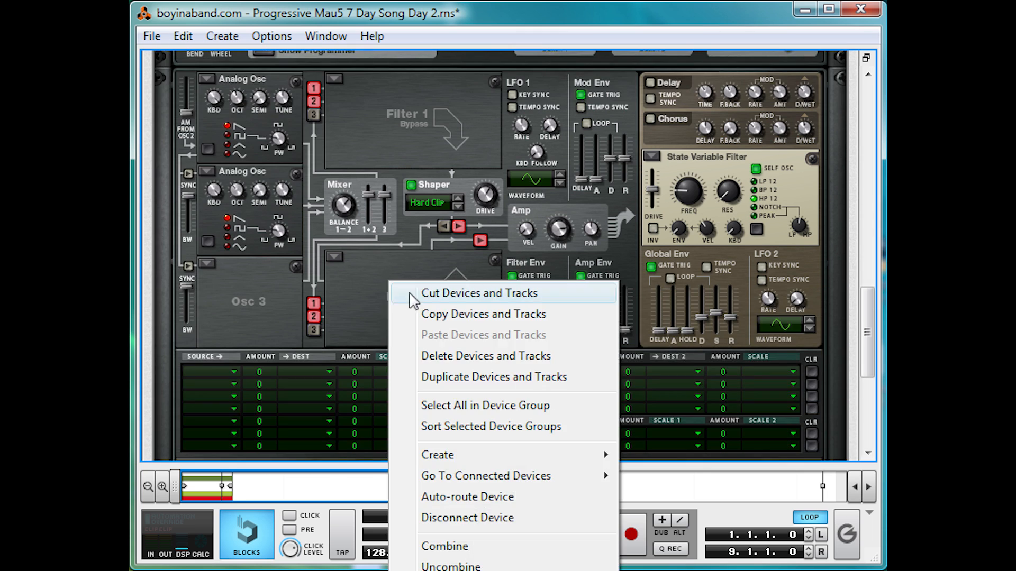
mouse_move(508, 455)
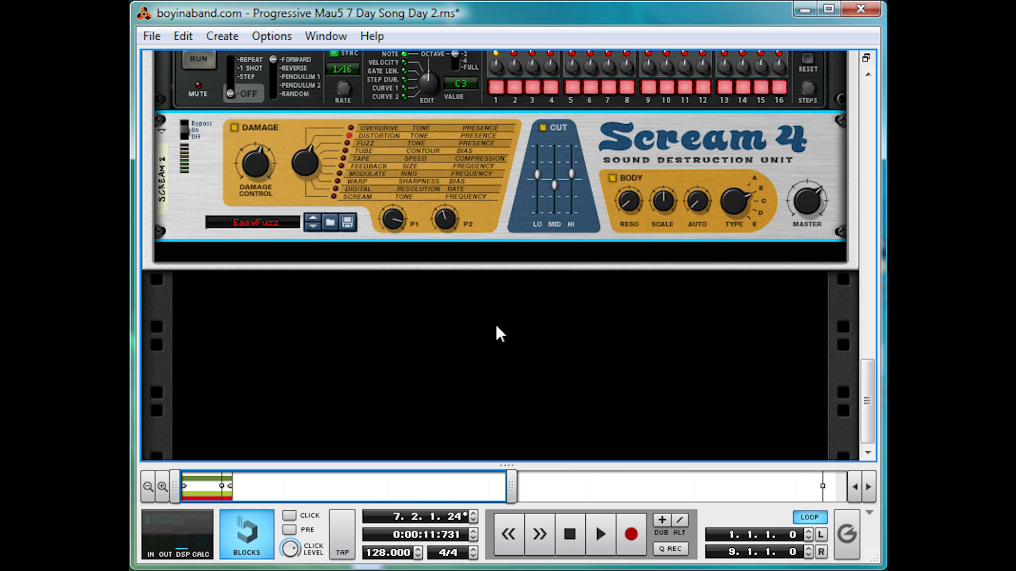
- Set the Scream 4 damage type to Warp and compare the sound with the unit bypassed and on
scroll(495, 324, up, 3)
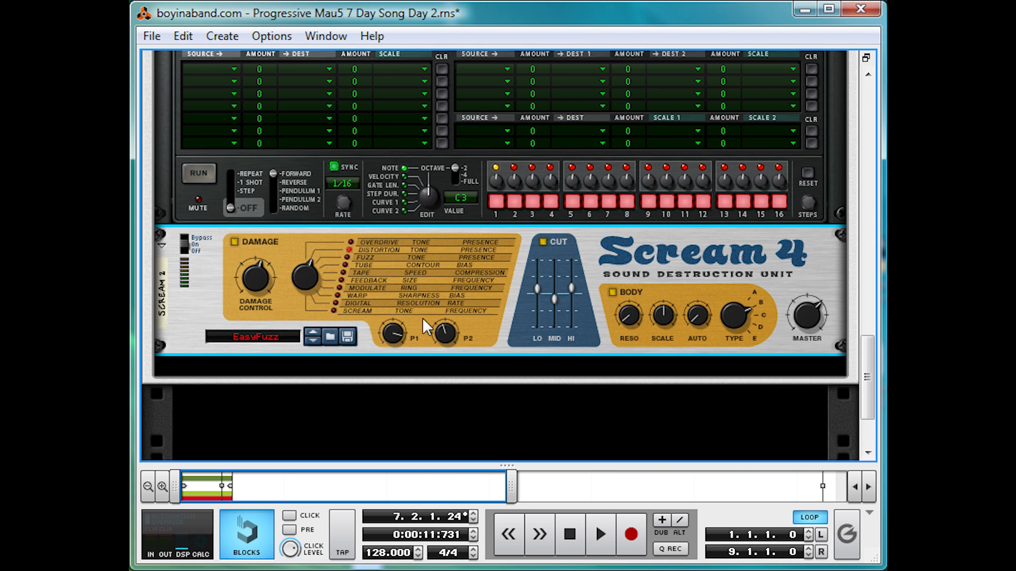
drag(306, 273, 318, 230)
key(space)
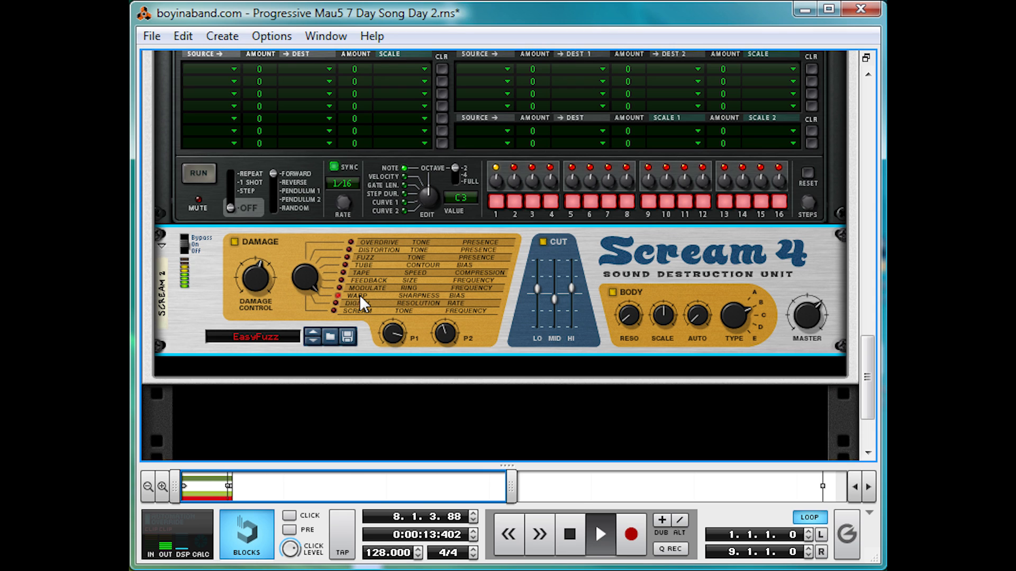
click(185, 237)
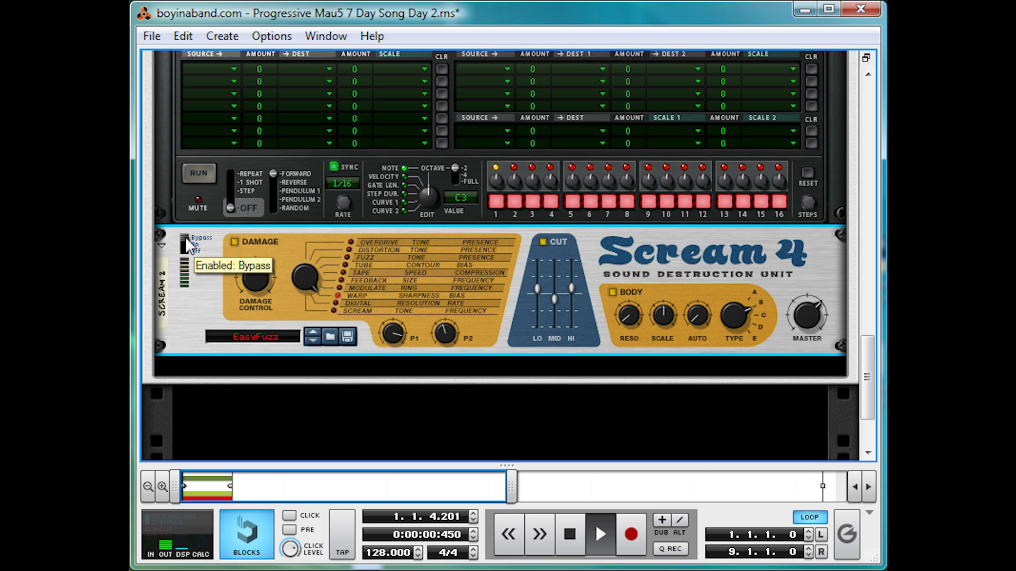
click(183, 246)
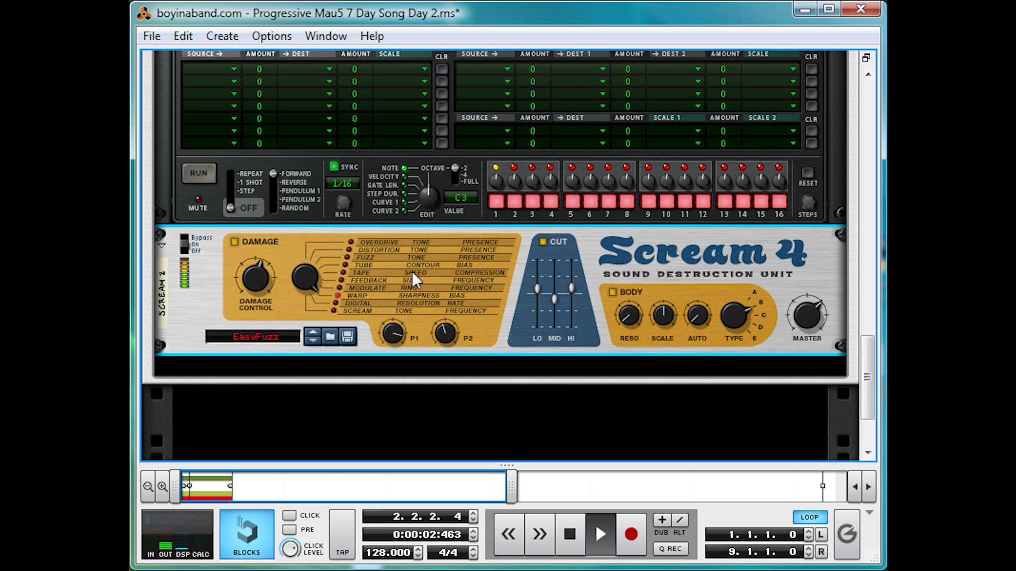
key(space)
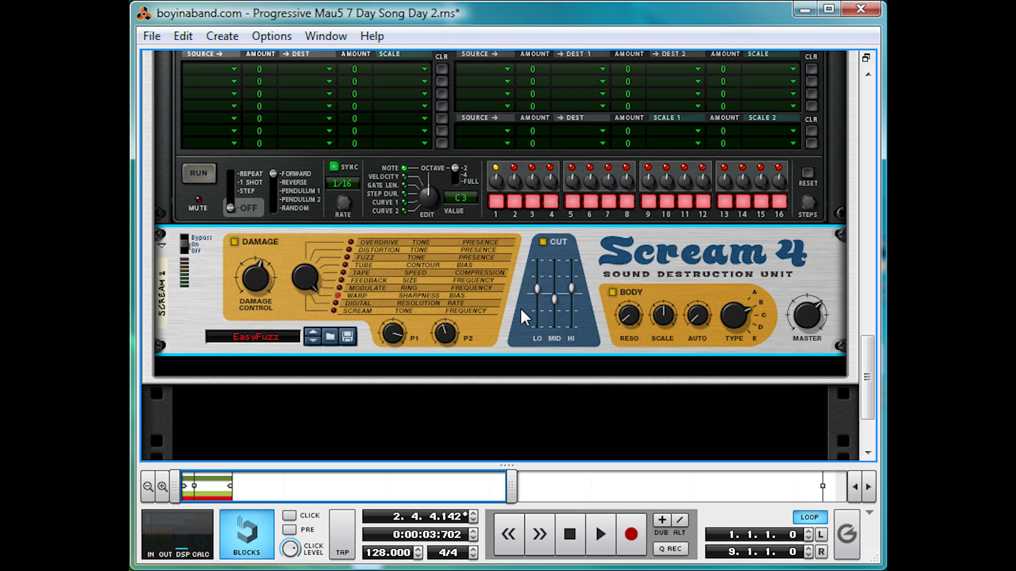
- Turn off the Body and Cut sections of the Scream 4 during playback, and stop playback
key(space)
click(612, 292)
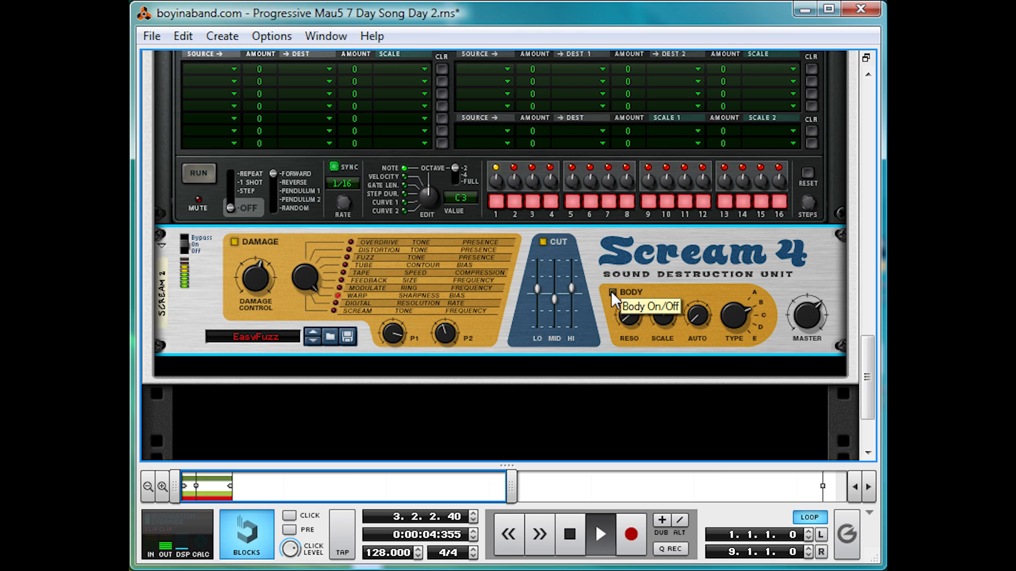
click(542, 241)
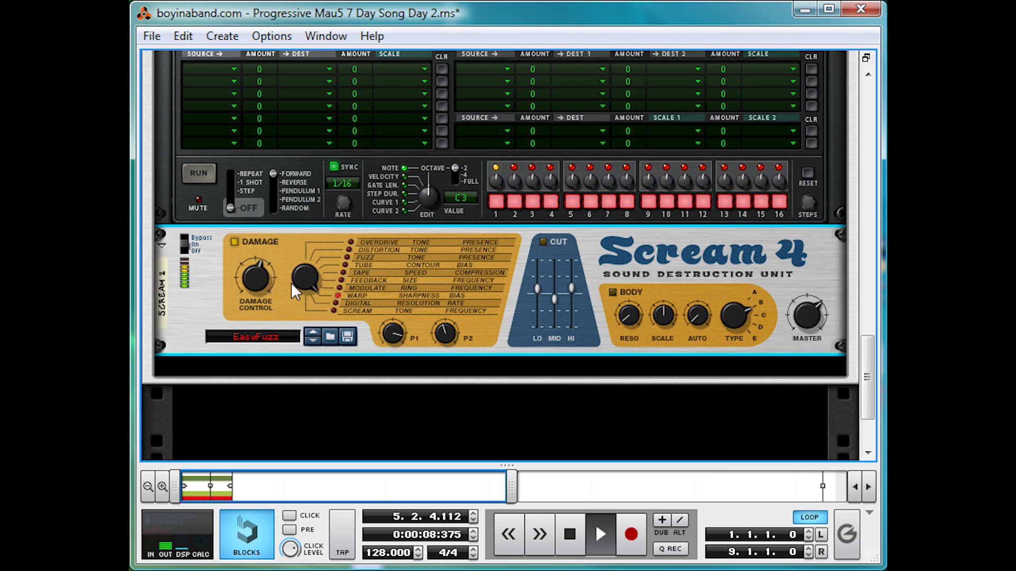
key(space)
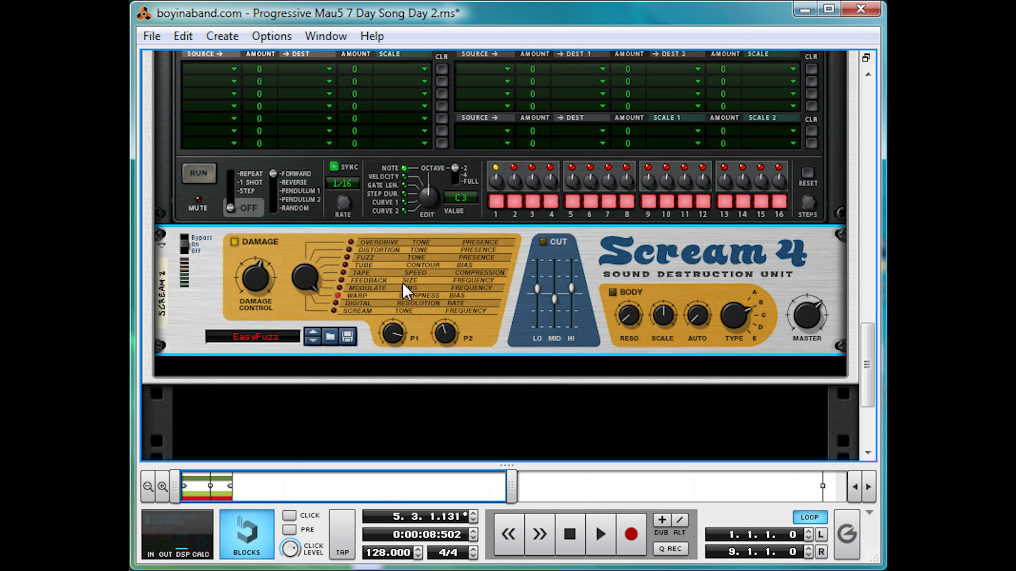
- Audition the distorted Thor copy with Filter 3 bypassed, stop playback and set Filter 3 back to State Variable
scroll(402, 281, up, 5)
key(space)
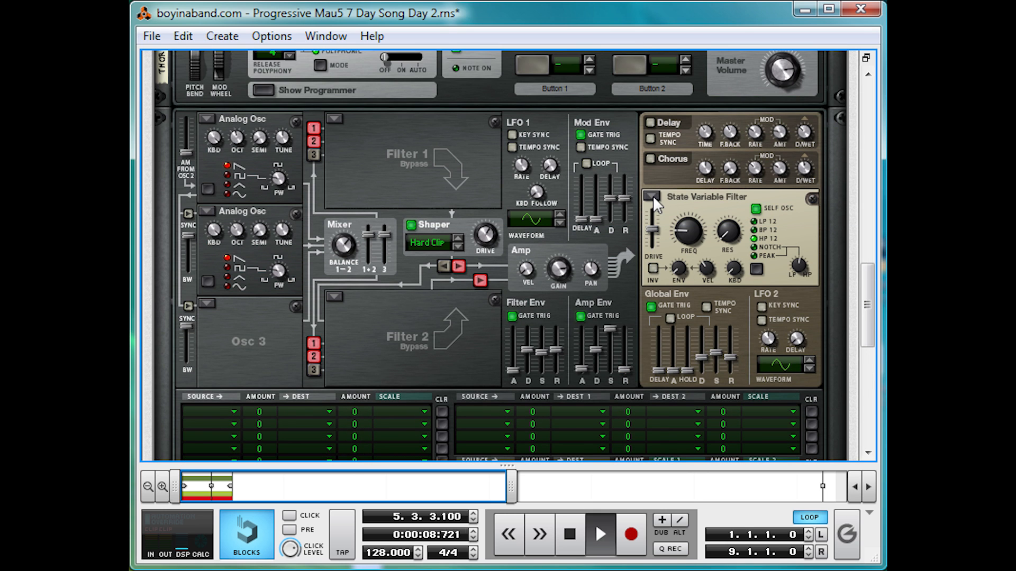
click(653, 196)
click(687, 297)
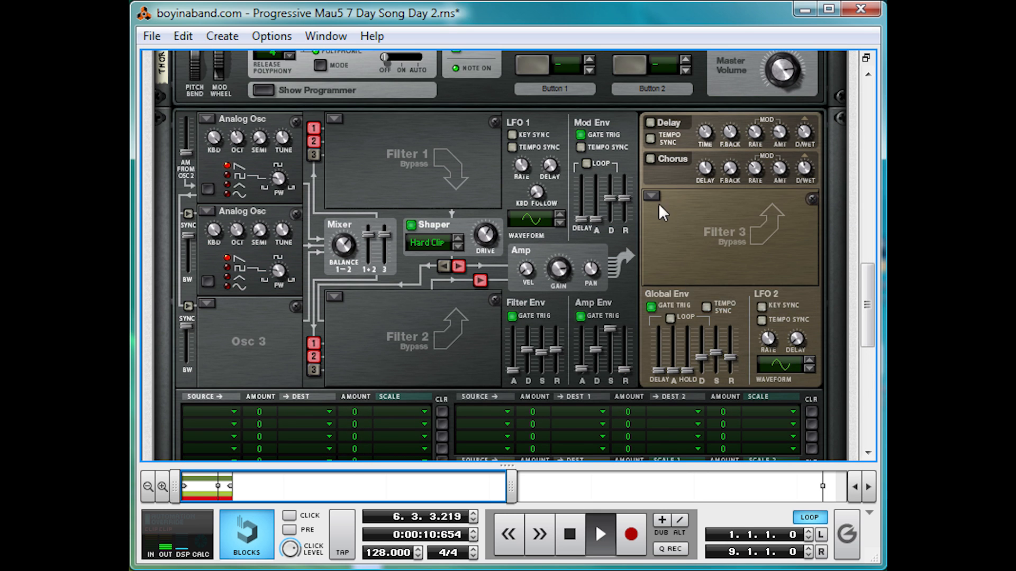
key(space)
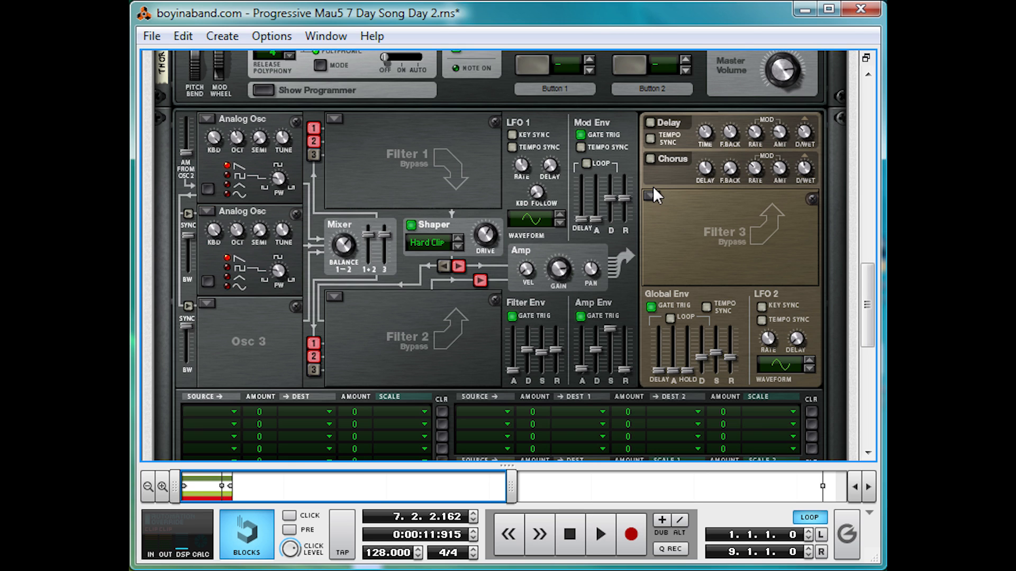
click(653, 194)
click(669, 230)
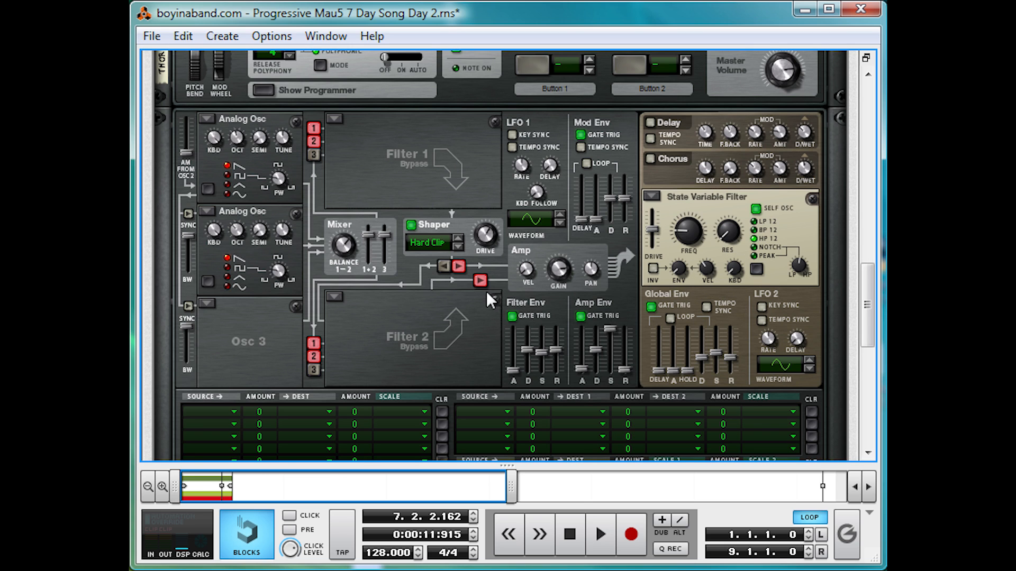
- Hide the Thor copy's programmer and duplicate the Thor copy together with its Scream 4
scroll(433, 284, down, 3)
scroll(396, 285, up, 6)
click(263, 262)
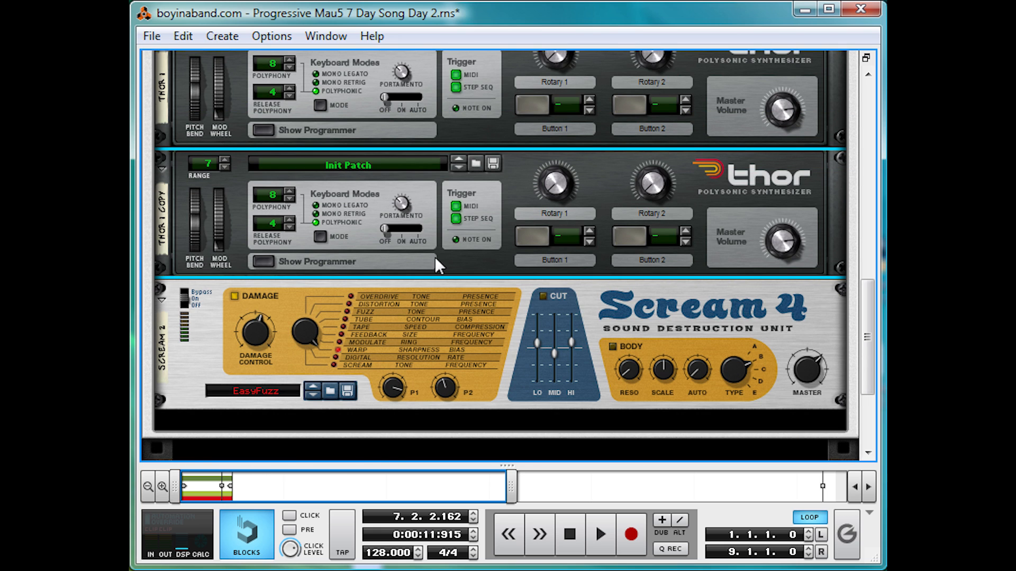
click(216, 310)
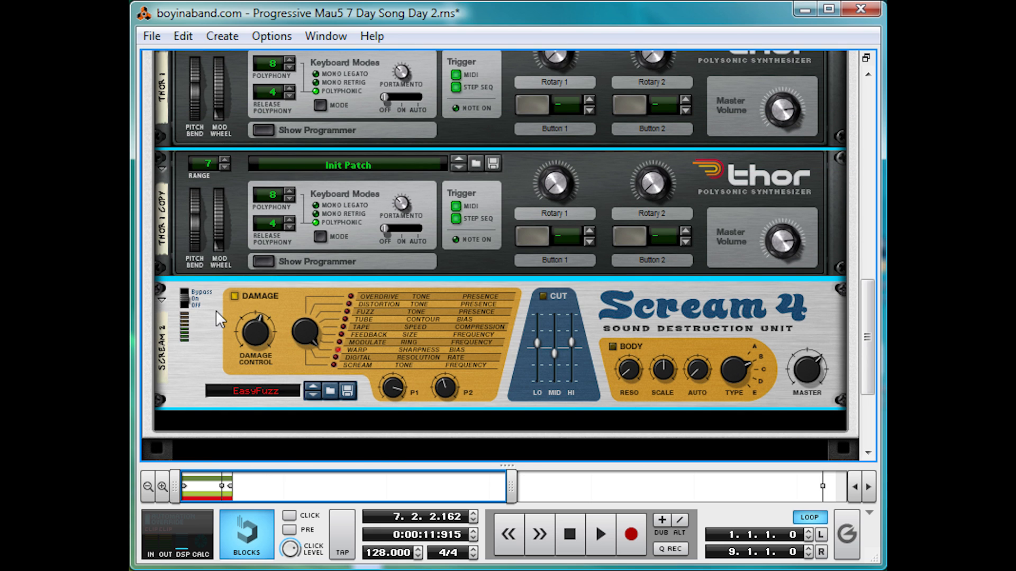
right_click(216, 310)
click(341, 411)
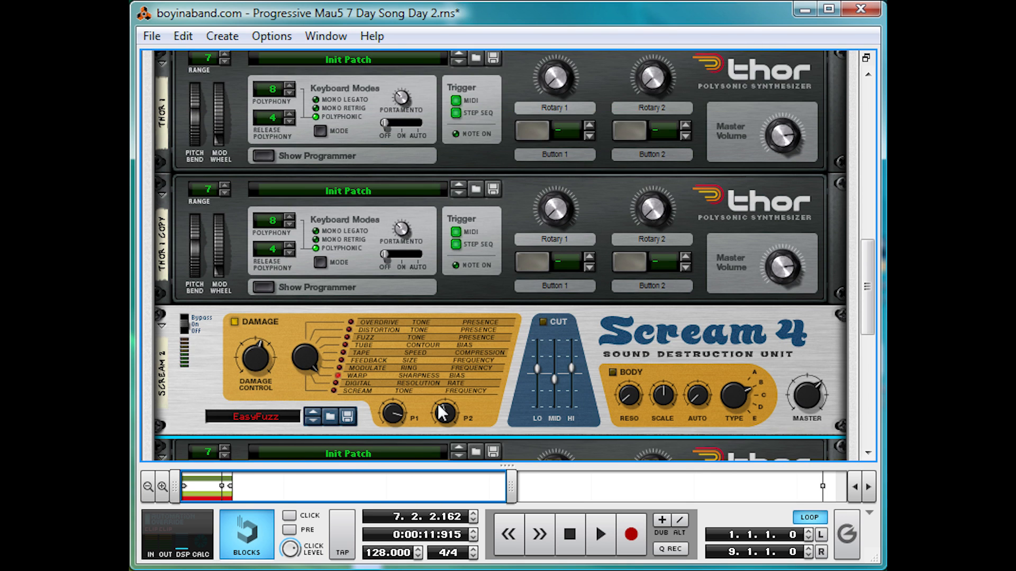
- On the back of the rack, cable the duplicated Scream 4's output to channel 3 of Line Mixer 1, and return to the front
scroll(465, 424, down, 5)
key(Tab)
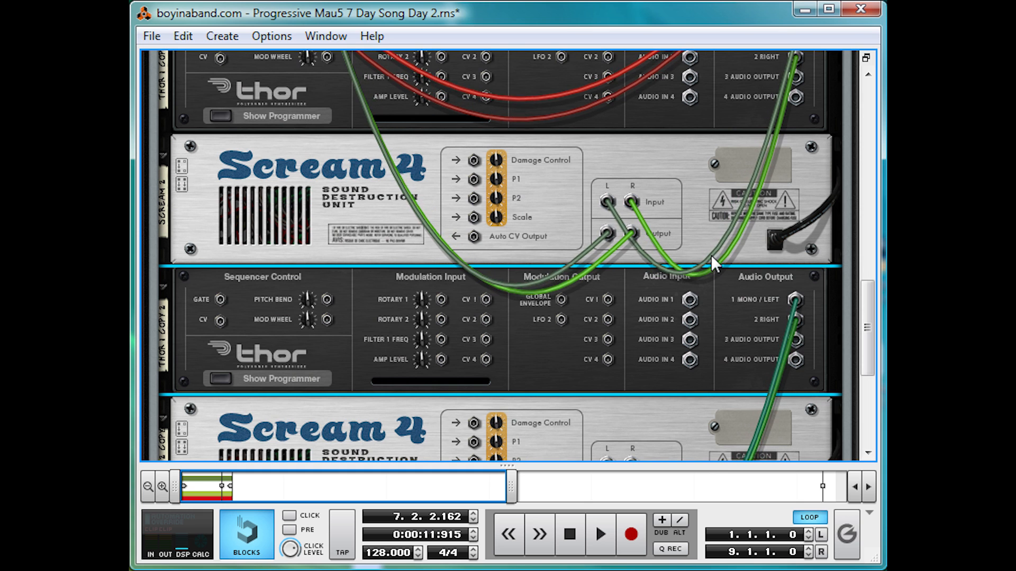
scroll(721, 288, down, 2)
drag(608, 385, 359, 215)
key(Tab)
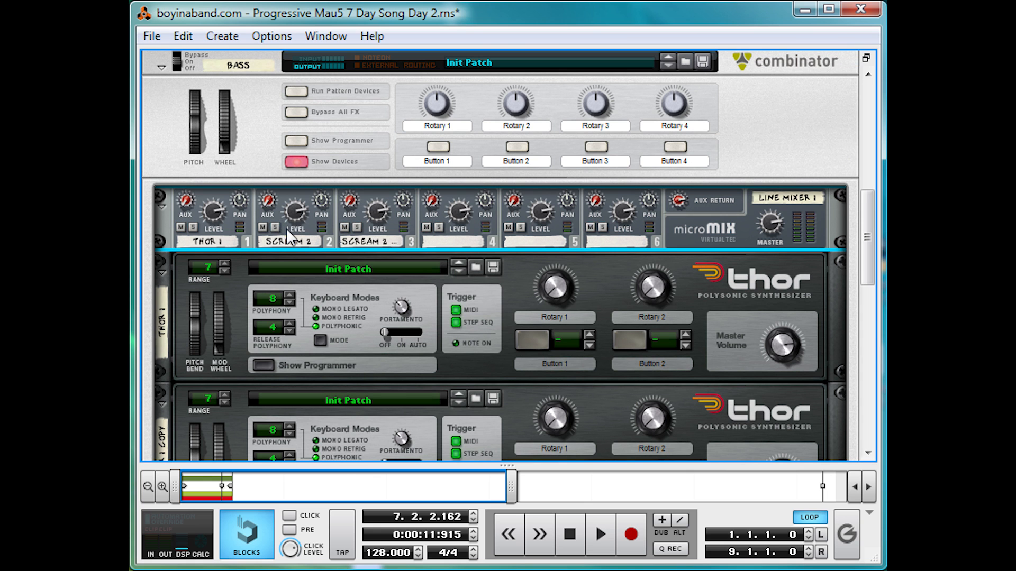
- During playback, pan Line Mixer 1's channel 2 left to -64 and channel 3 to the right
key(space)
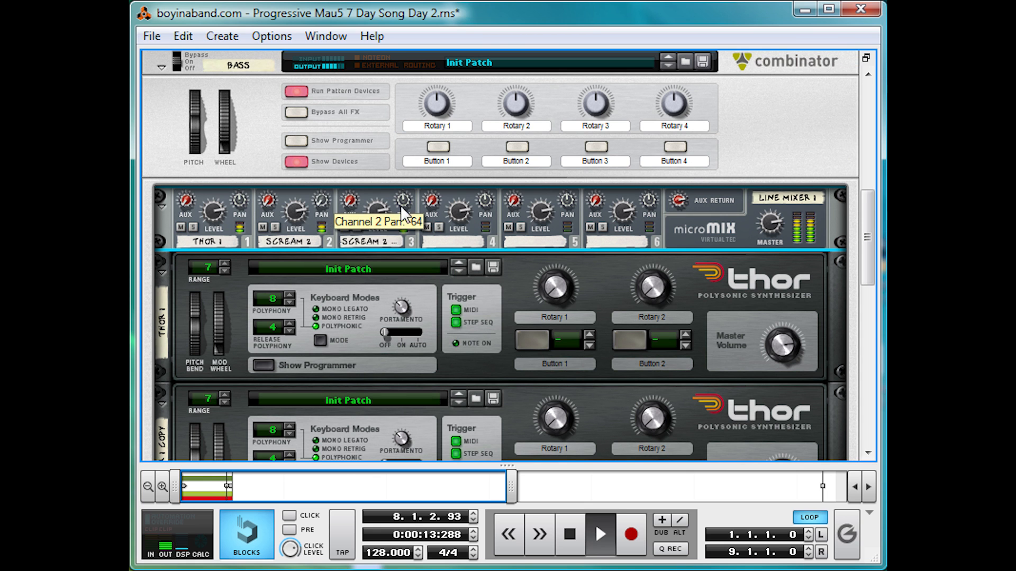
drag(403, 201, 413, 142)
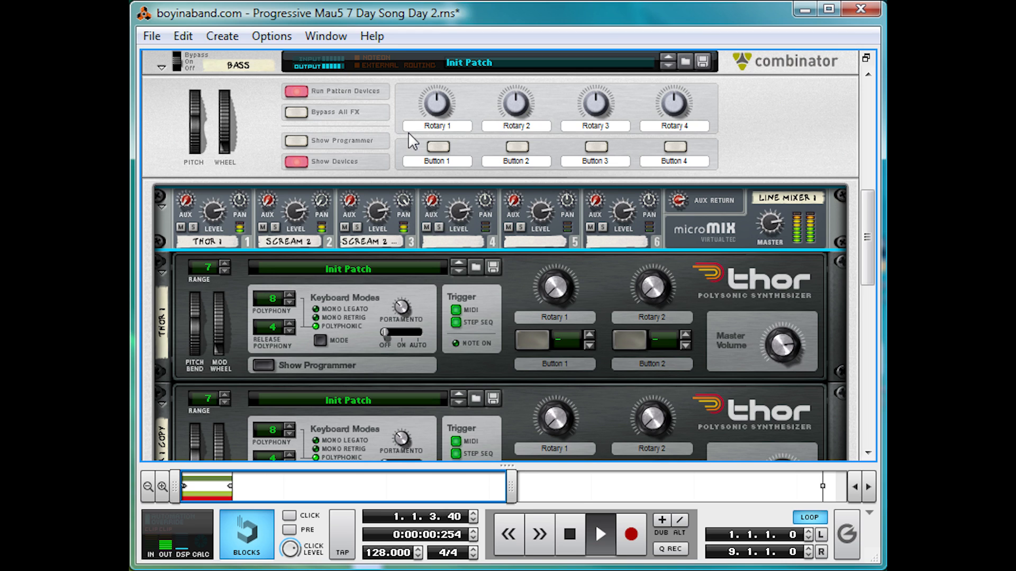
key(space)
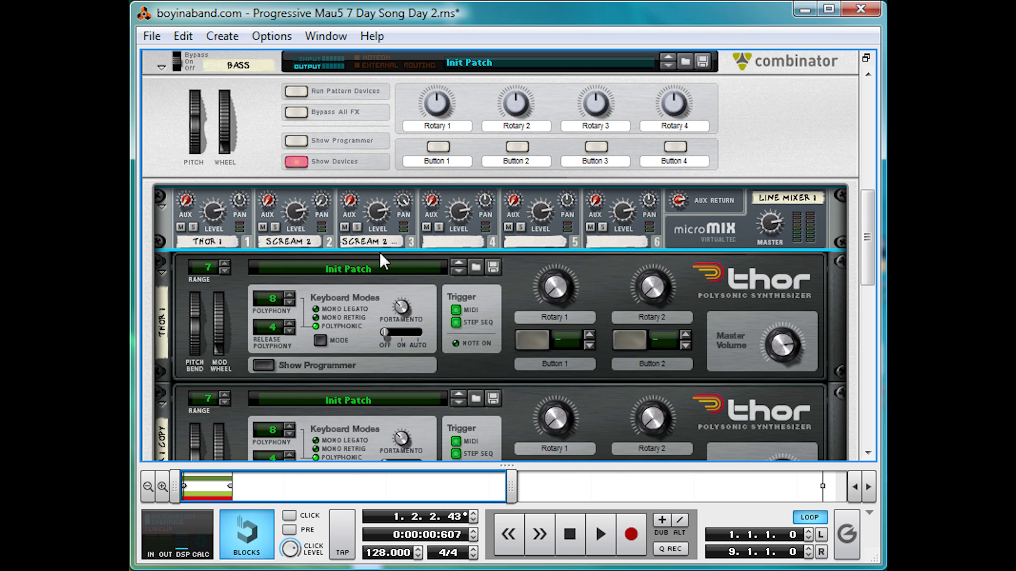
- Show the programmers of both Thor copies
scroll(295, 233, down, 10)
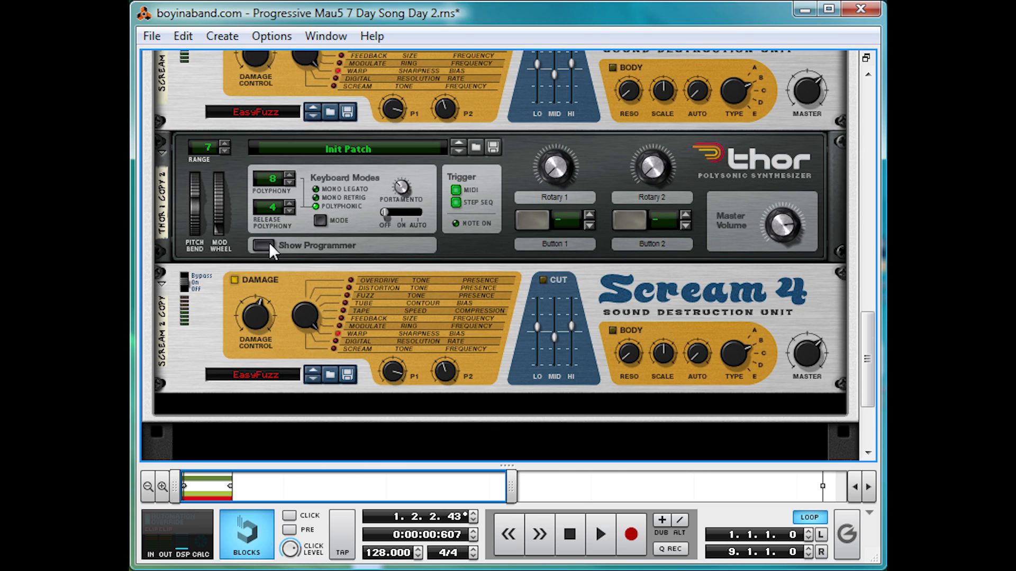
click(269, 244)
scroll(583, 281, up, 5)
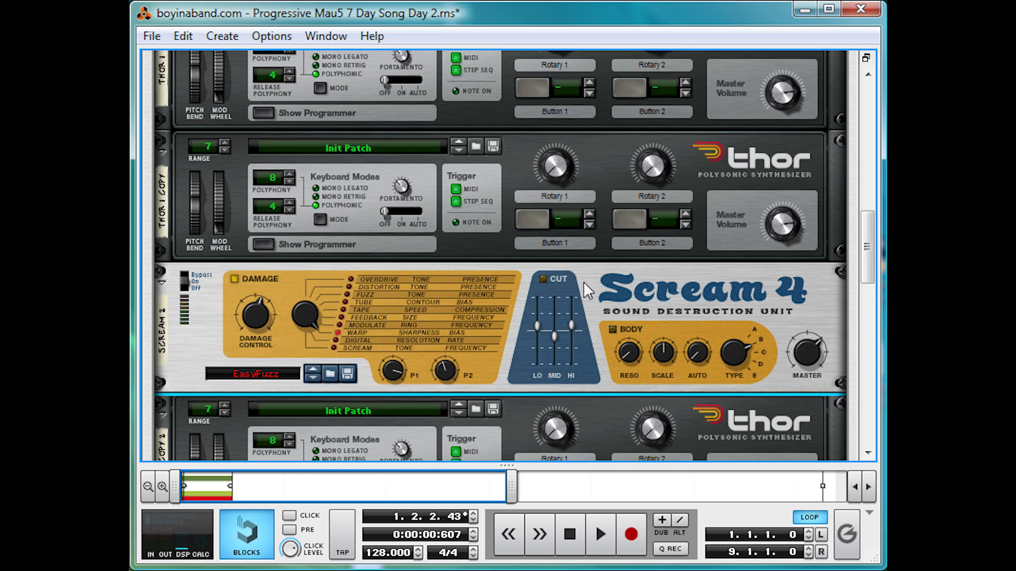
click(265, 247)
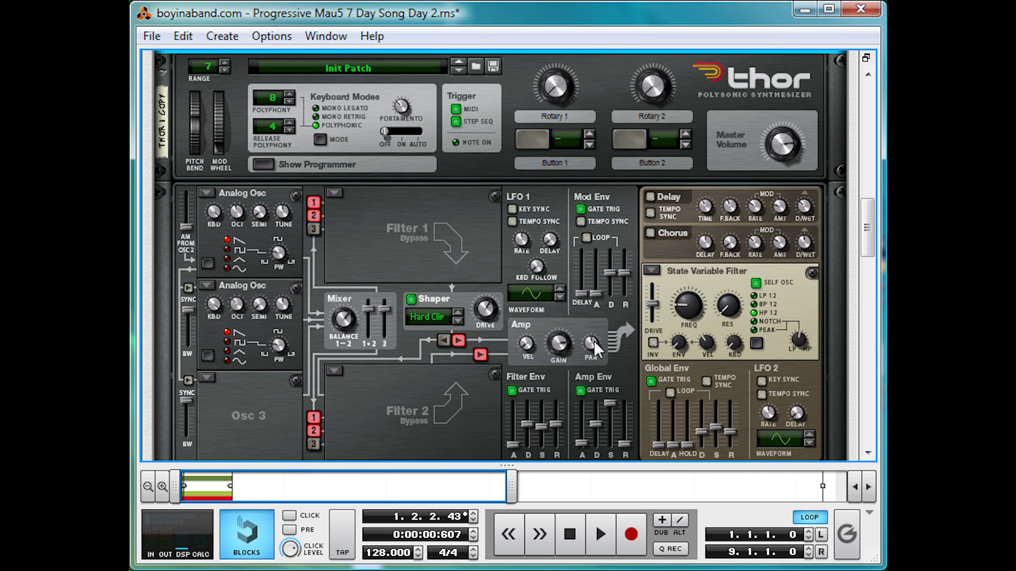
- Reset the pan of channel 3 on Line Mixer 1 to its default and start playback
scroll(566, 371, up, 6)
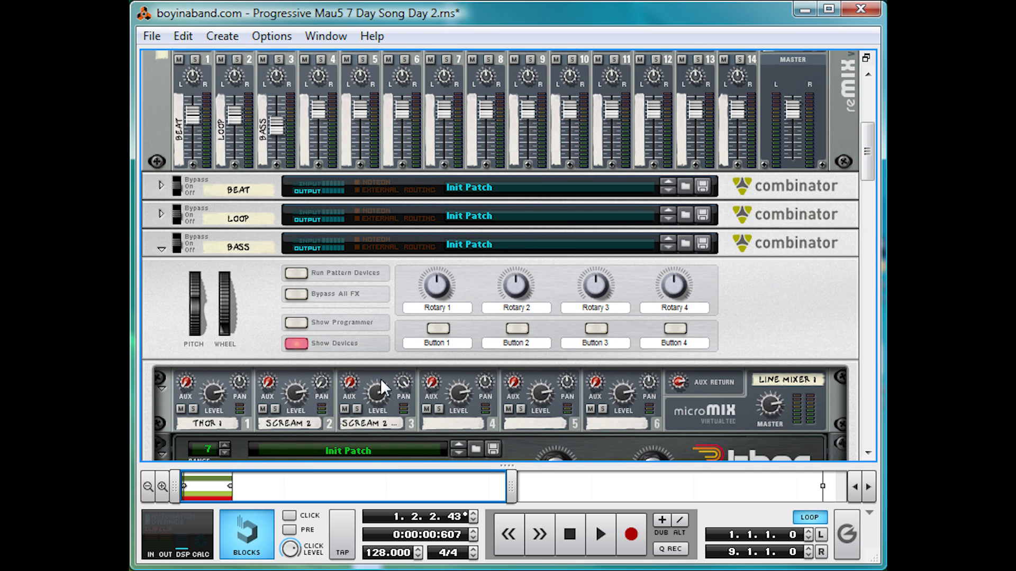
ctrl+click(408, 382)
key(space)
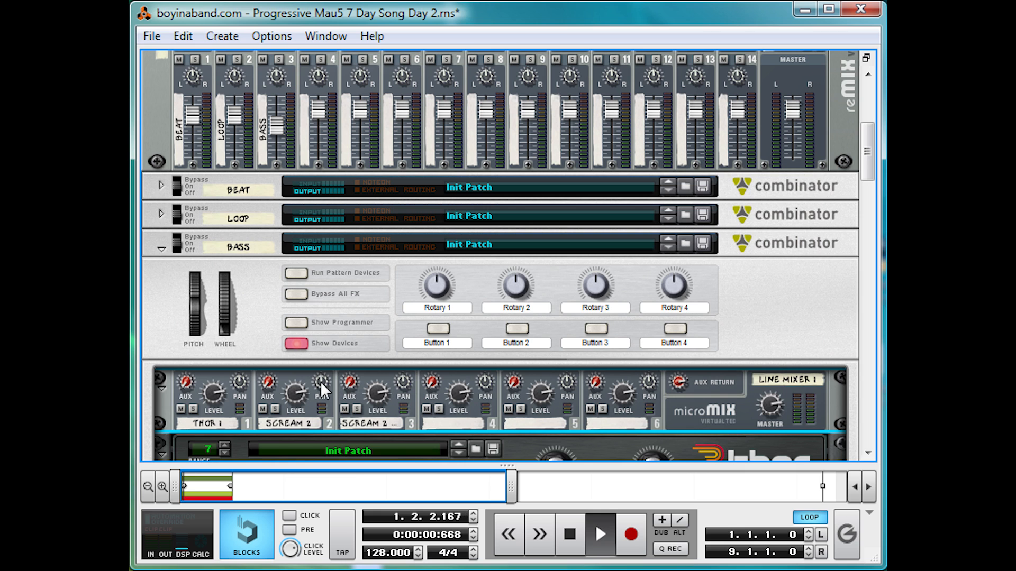
- Pan channel 3 of Line Mixer 1 right to 63 and play the loop briefly to hear the stereo layers
scroll(320, 380, down, 5)
scroll(331, 374, down, 10)
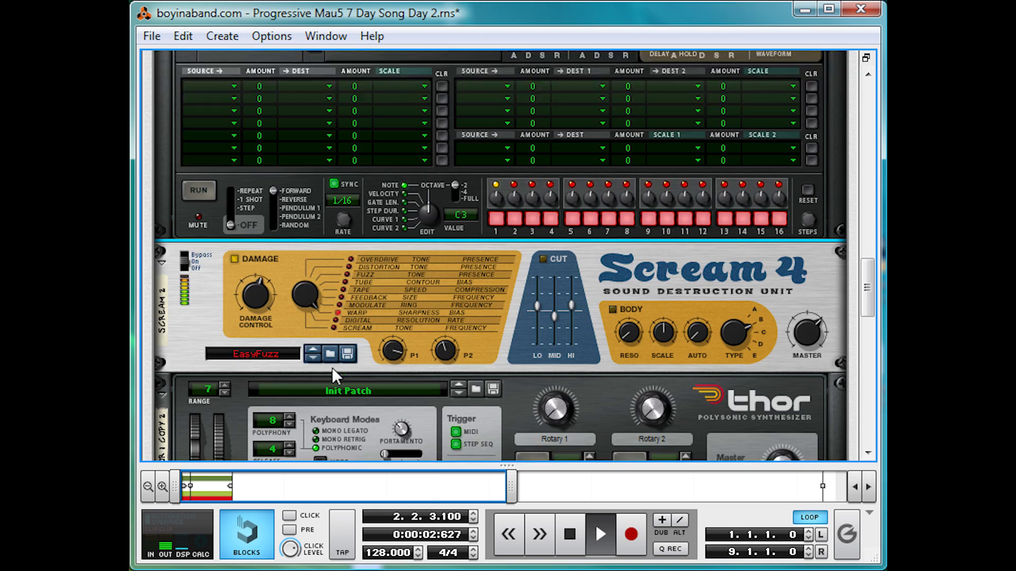
scroll(338, 361, down, 3)
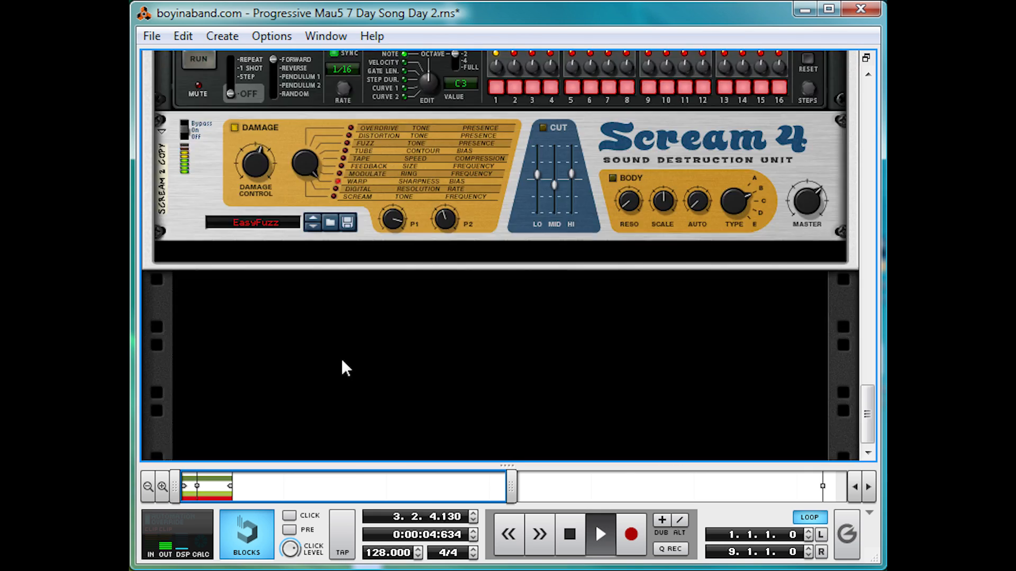
scroll(341, 357, up, 6)
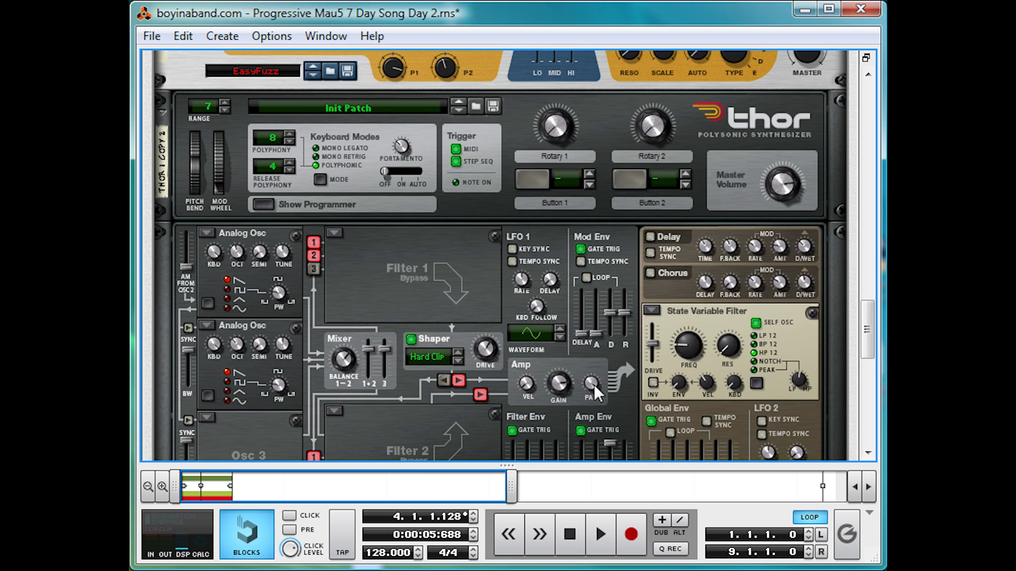
scroll(593, 384, down, 6)
scroll(588, 322, up, 4)
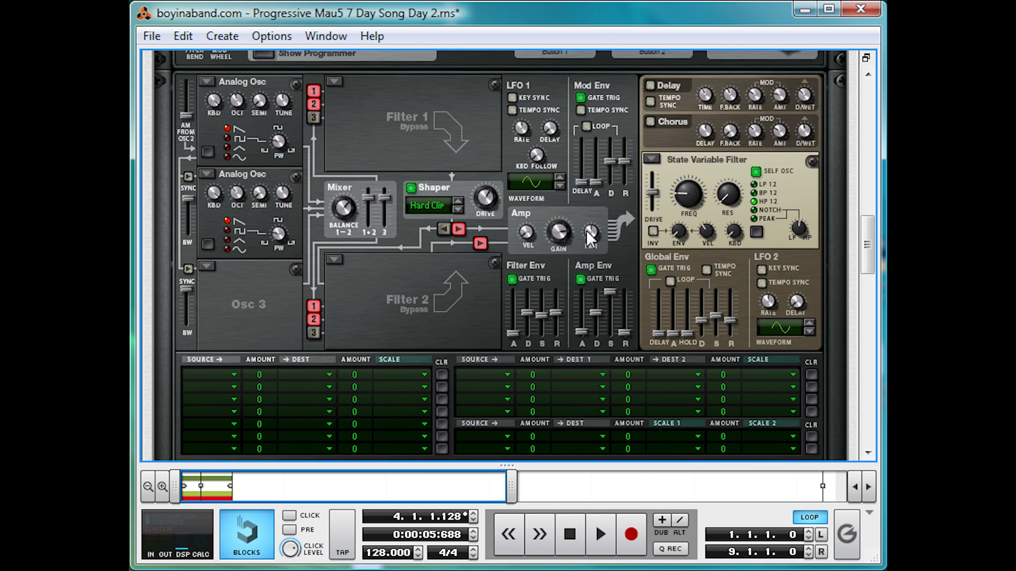
scroll(483, 320, up, 8)
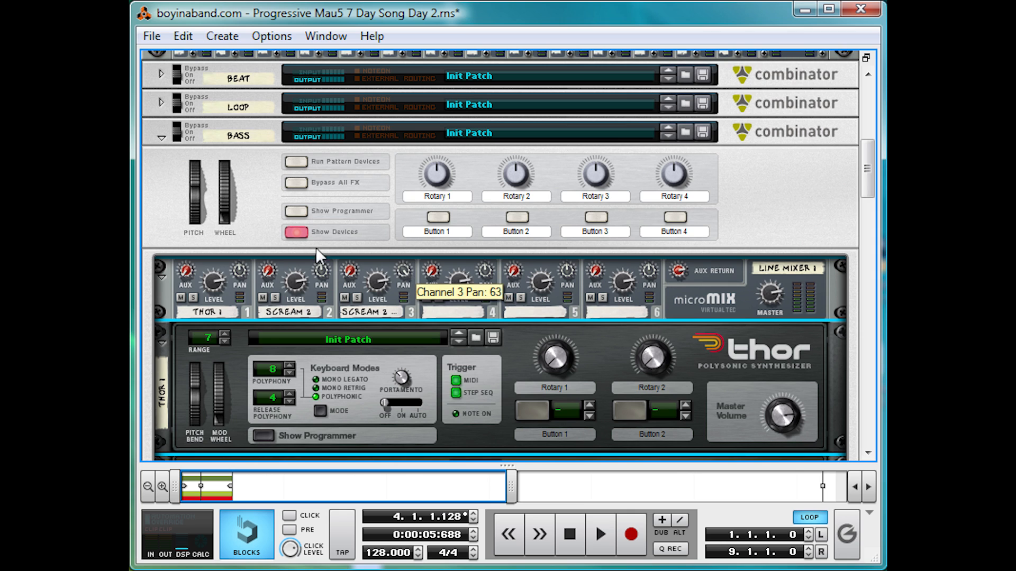
key(space)
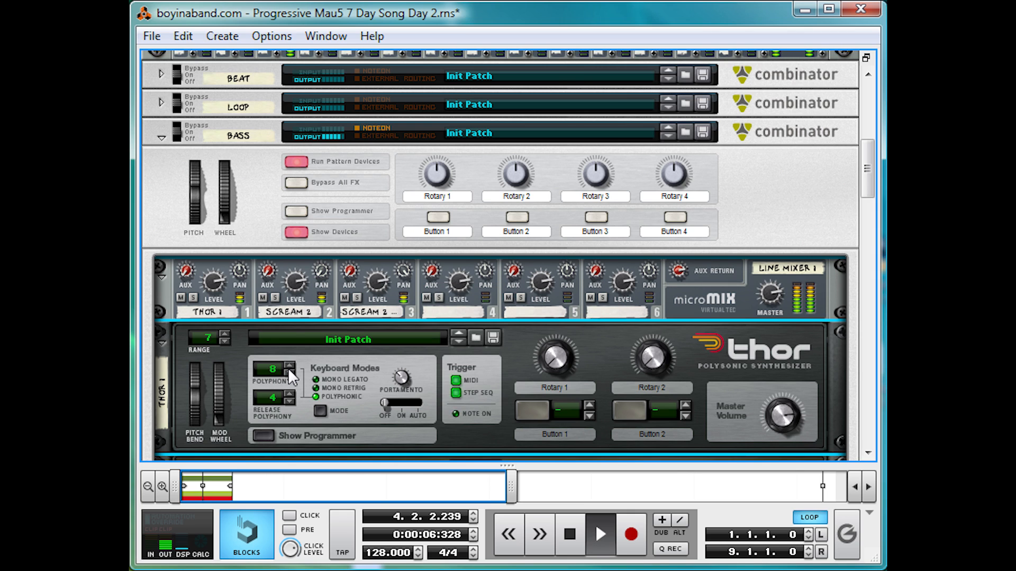
key(space)
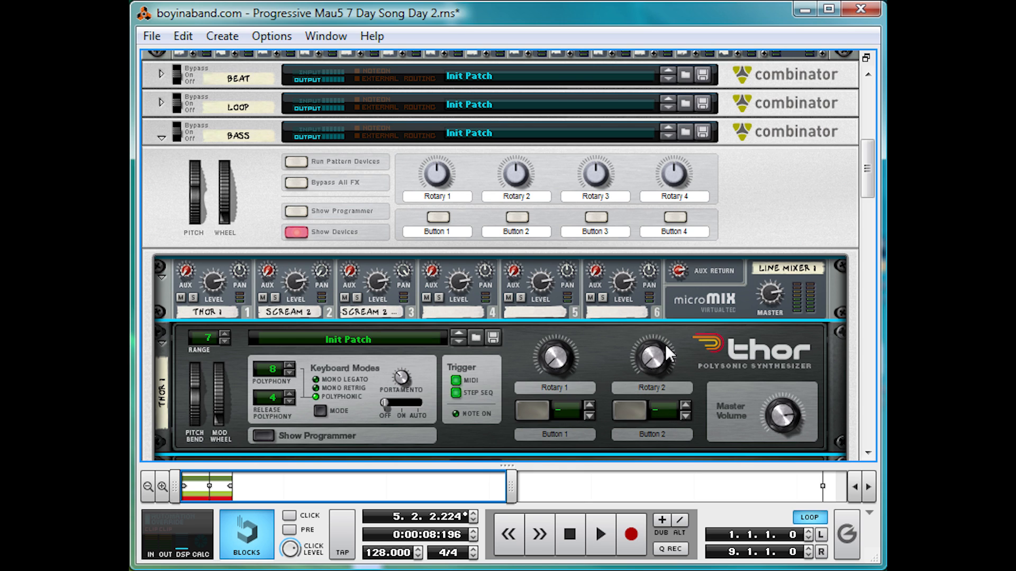
- Create two MClass Equalizers next to the duplicated Scream 4 in the Bass Combinator
right_click(700, 289)
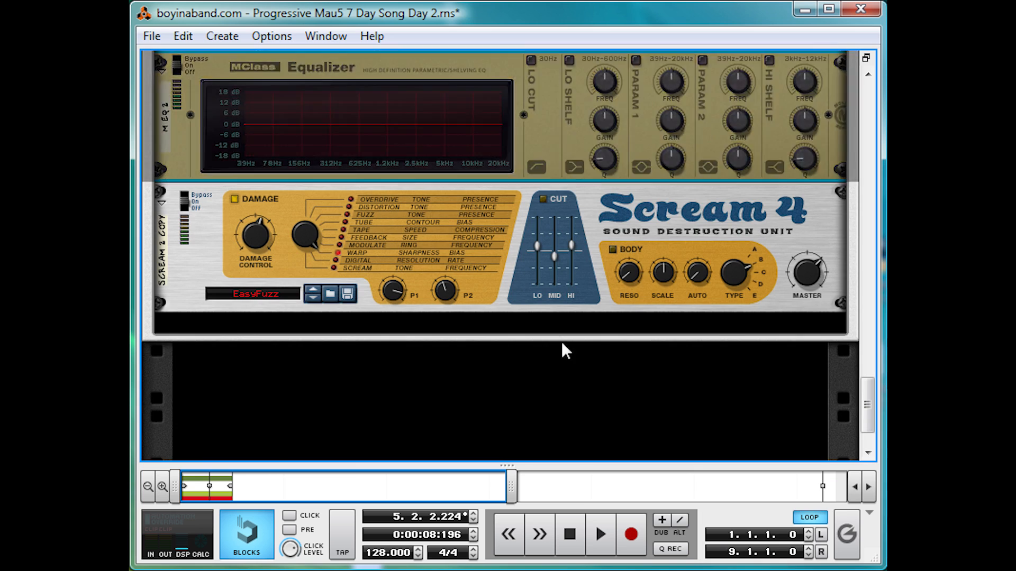
right_click(532, 140)
mouse_move(582, 323)
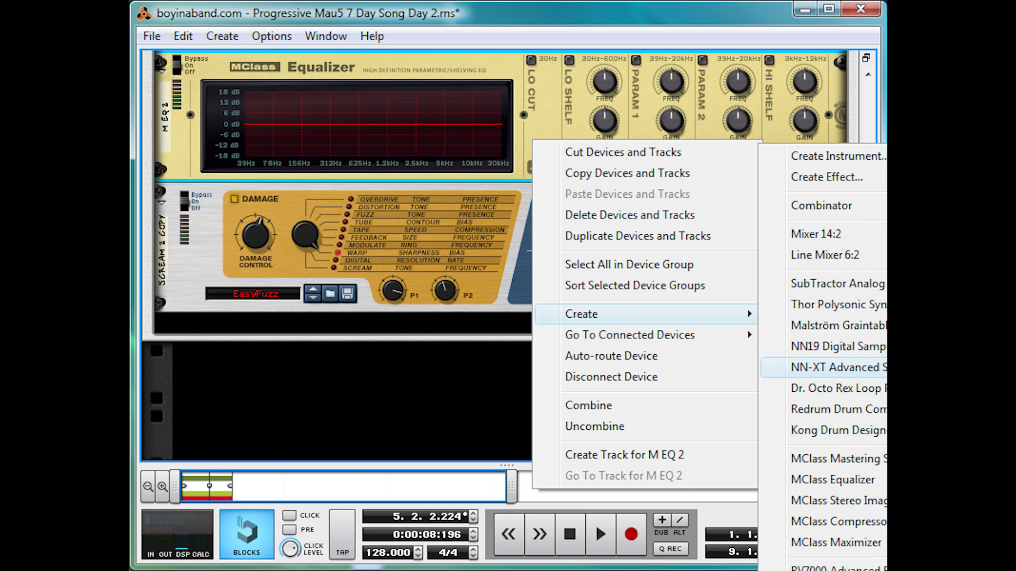
click(847, 478)
- Move both MClass Equalizers to the start of the Bass Combinator's devices, directly above Line Mixer 1
scroll(476, 339, up, 3)
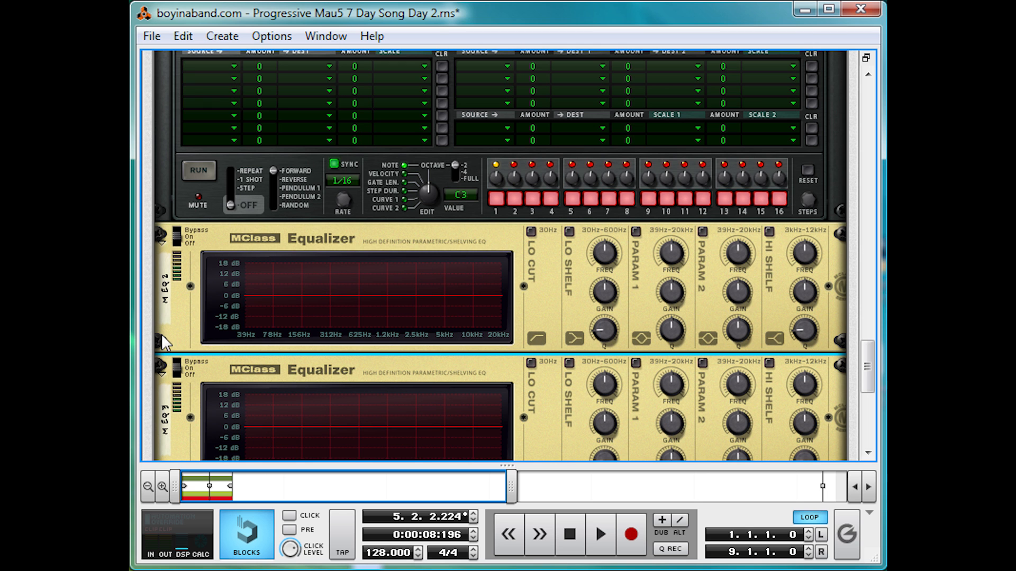
scroll(161, 334, up, 5)
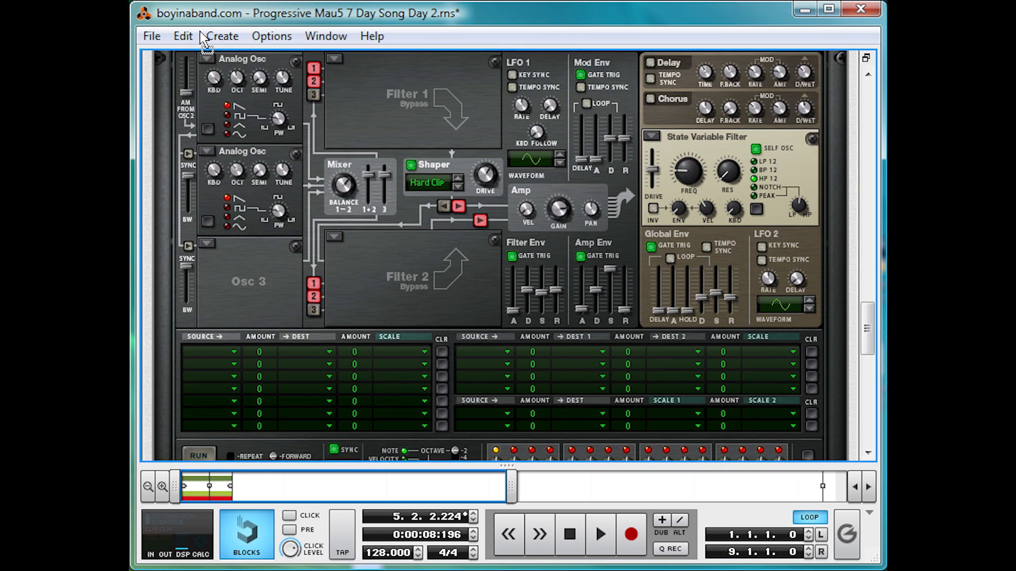
scroll(201, 34, up, 10)
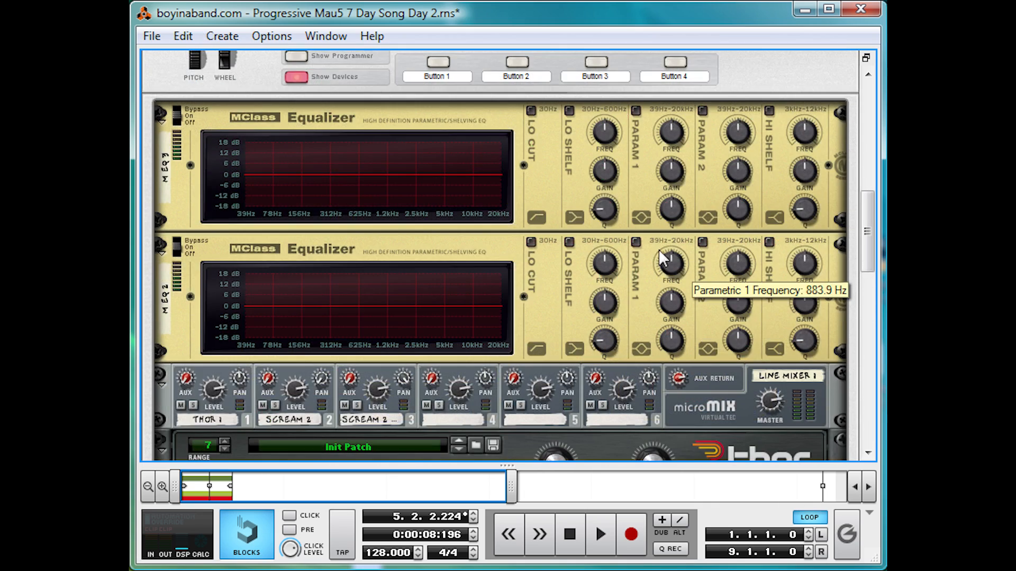
- On the rack's back, cable Line Mixer 1's master out through M EQ 2 and M EQ 3 into the Bass Combinator's From Devices, and return to the front
key(Tab)
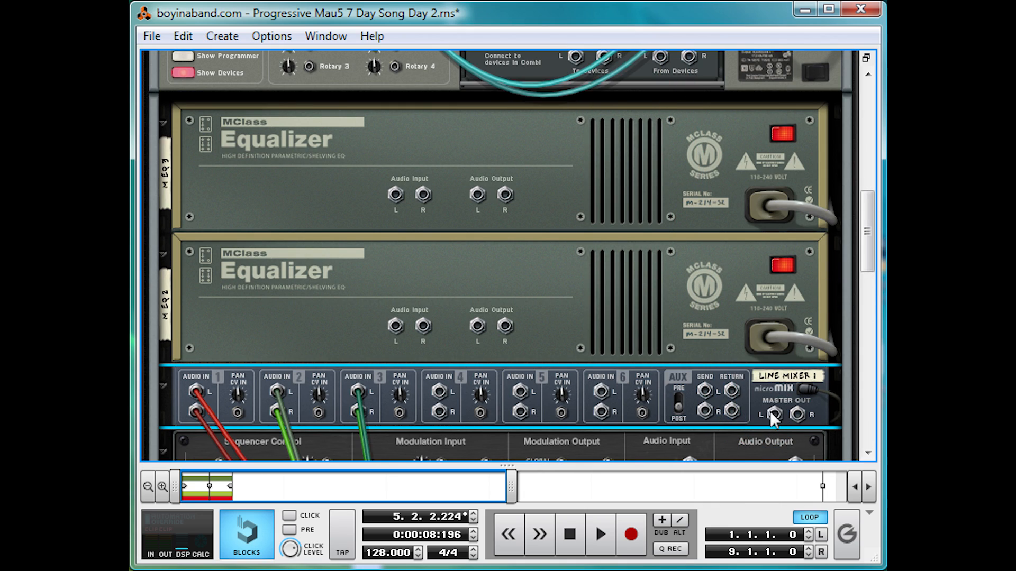
drag(773, 414, 395, 326)
drag(476, 325, 395, 195)
drag(476, 195, 664, 132)
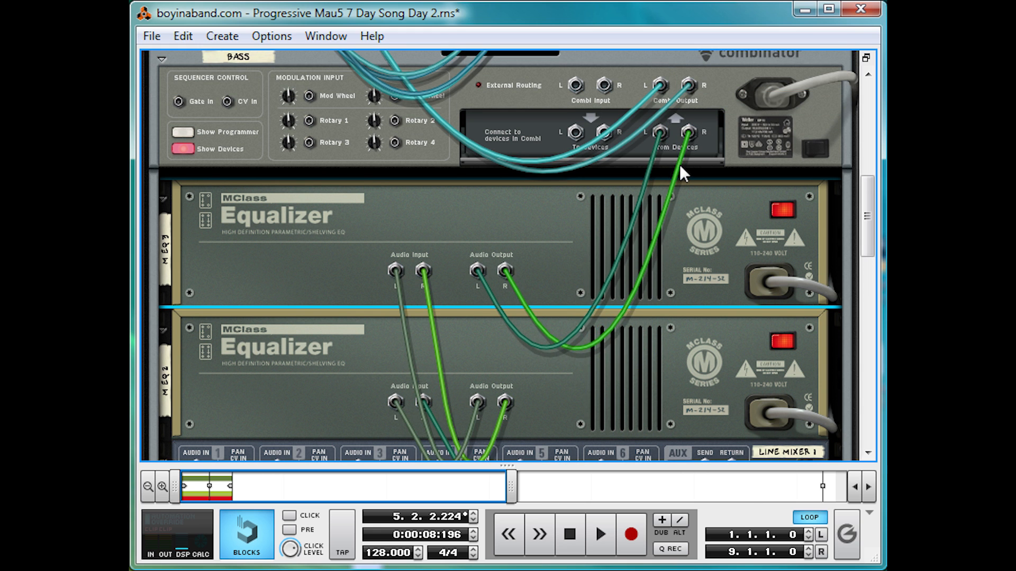
key(Tab)
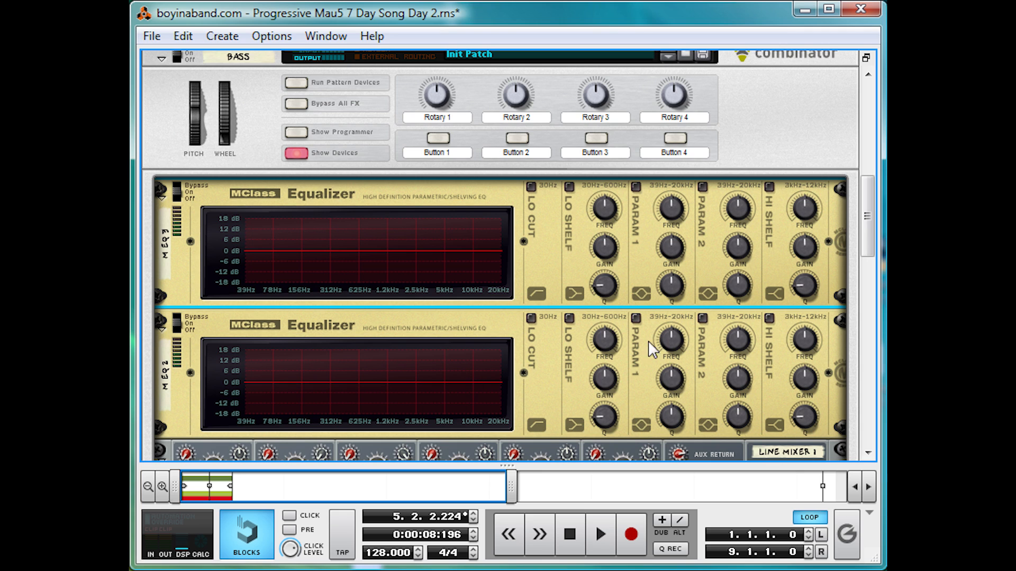
- Enable Parametric 1 on M EQ 2 around 312 Hz, set its Q to 3.1, and apply a slight gain cut while playing the loop
click(636, 318)
drag(668, 335, 700, 331)
key(space)
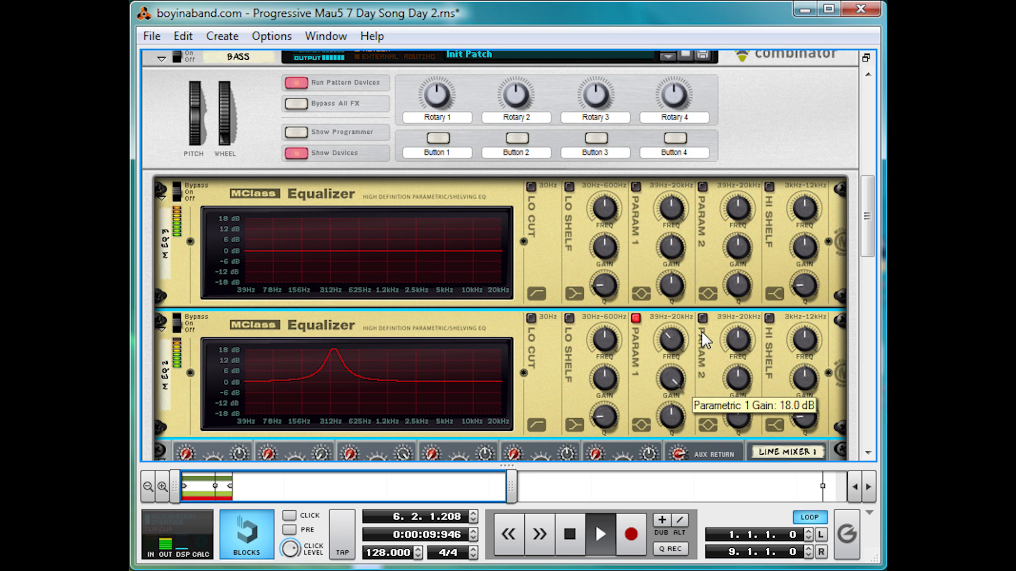
drag(664, 412, 655, 451)
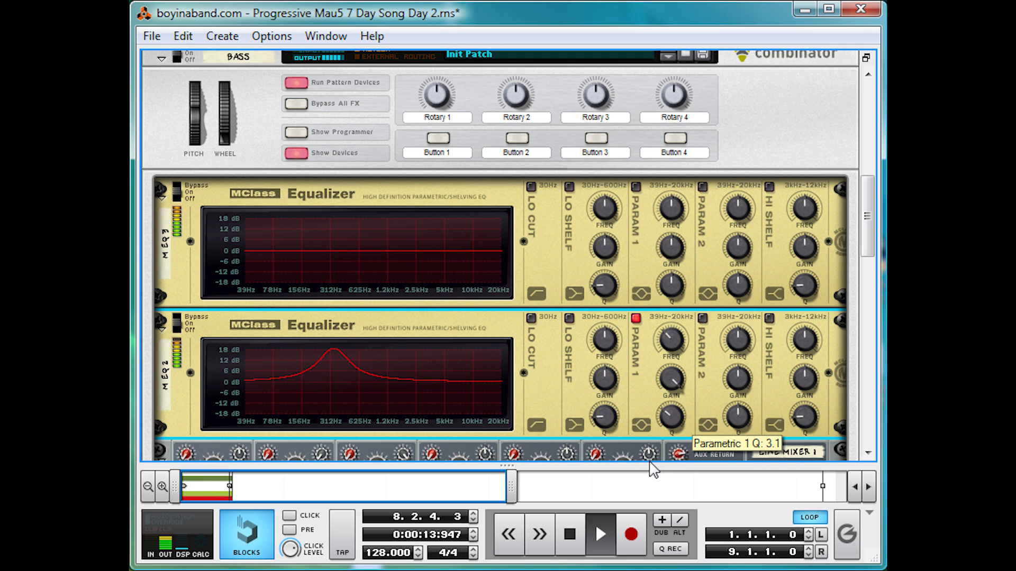
drag(669, 378, 656, 415)
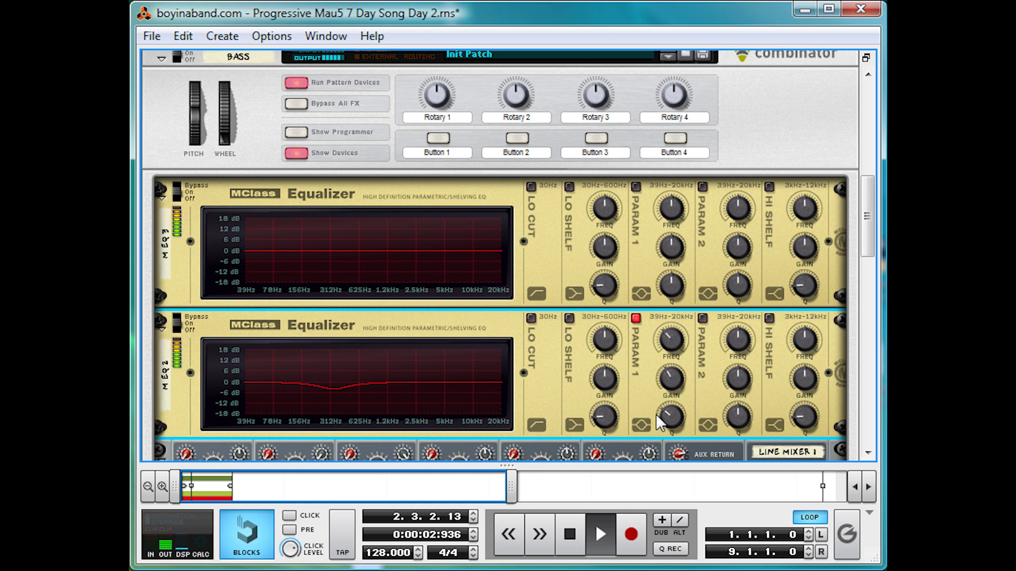
key(space)
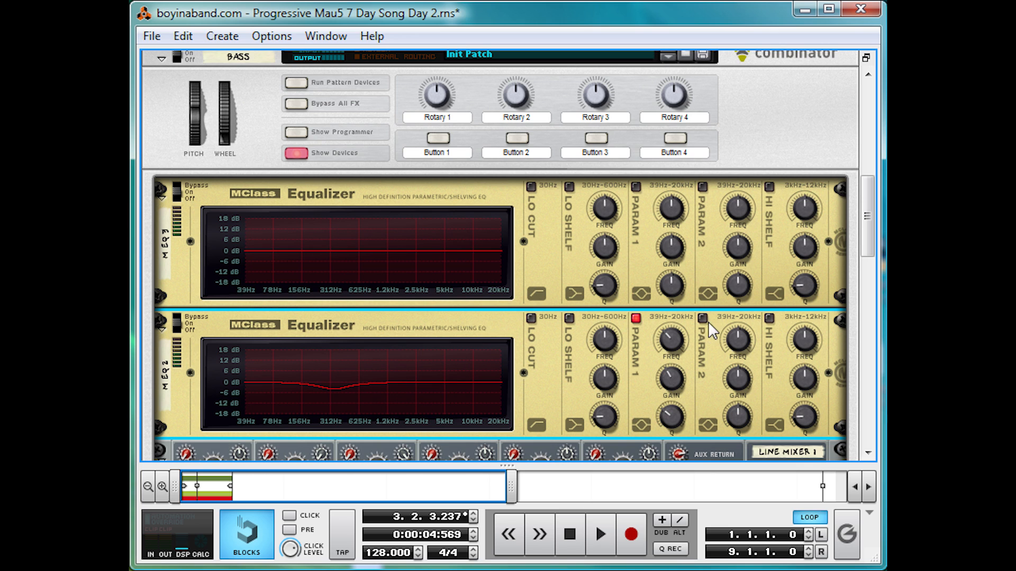
- Enable Parametric 2 on M EQ 2 around 2.5 kHz, boost its gain to 8.9 dB, and lower its Q for a broad peak during playback
drag(734, 343, 697, 452)
key(space)
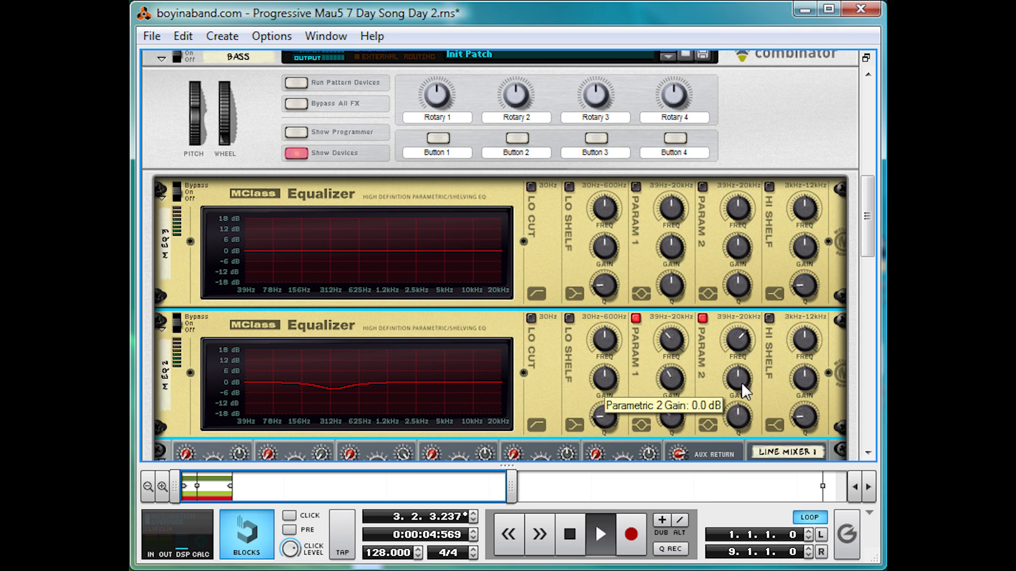
drag(741, 382, 778, 325)
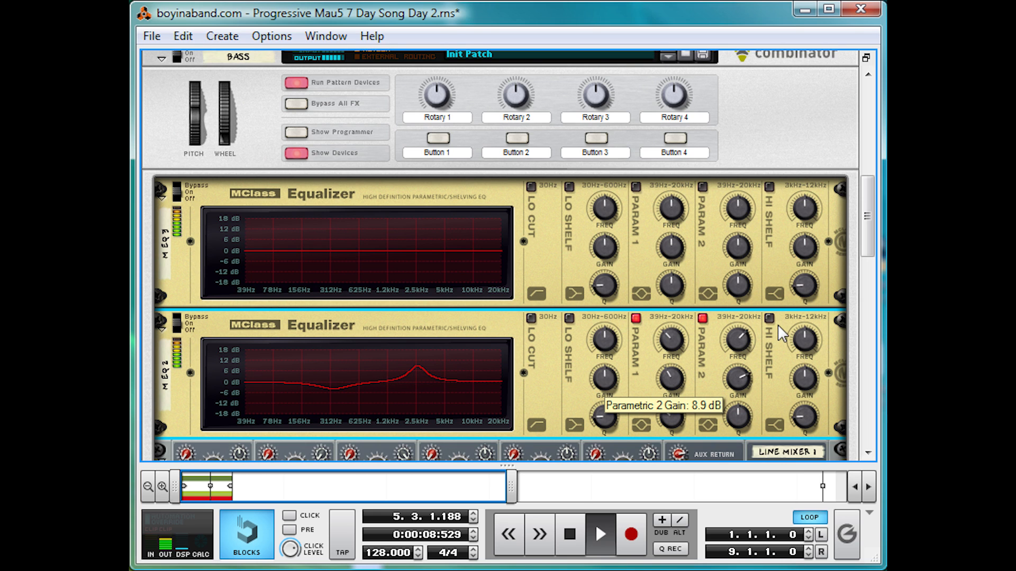
drag(739, 415, 725, 478)
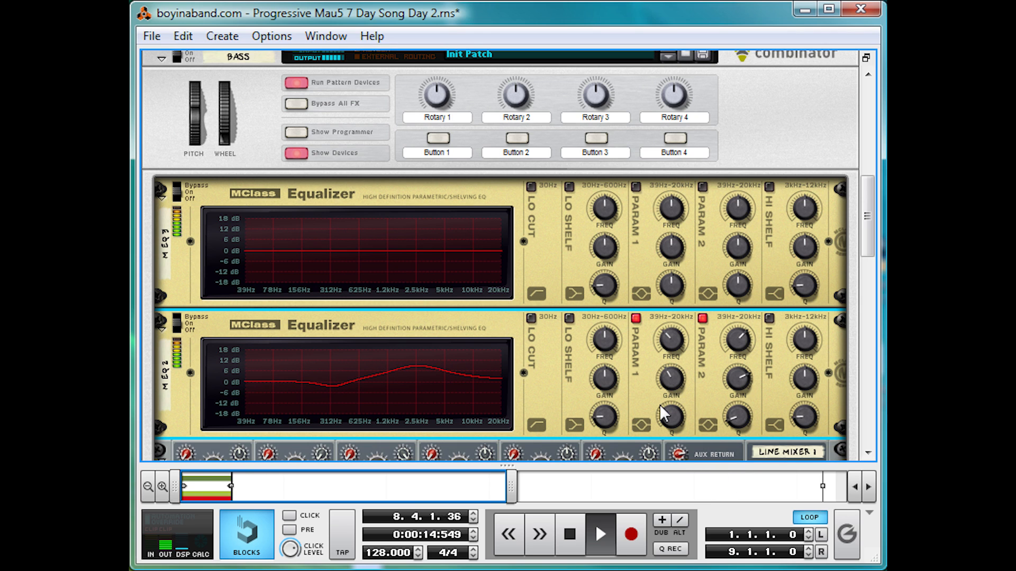
key(space)
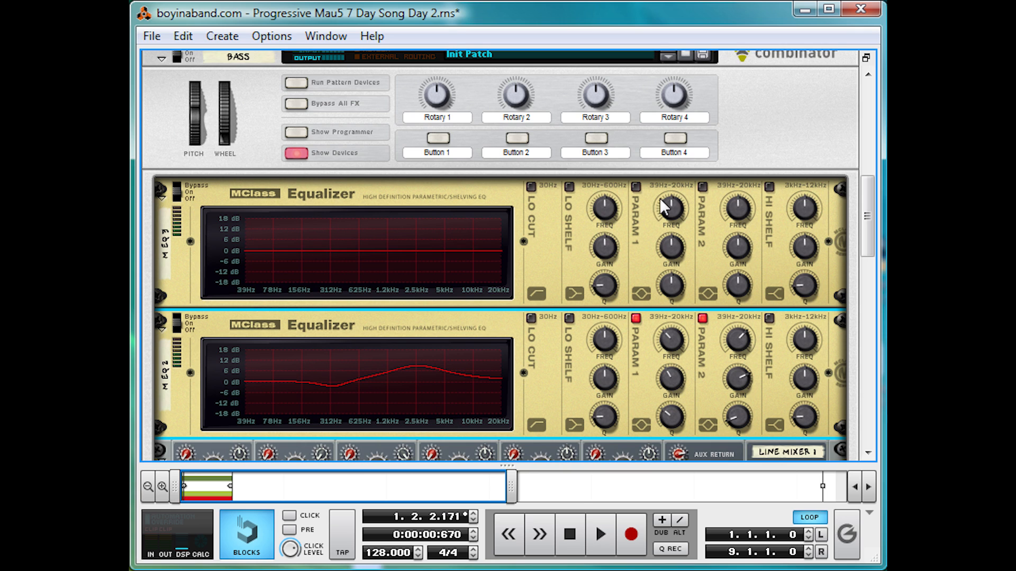
- Enable Parametric 1 on M EQ 3 at 2.459 kHz, try a 15.1 dB boost during playback, and reset the gain to 0 dB
click(637, 189)
drag(672, 214, 674, 196)
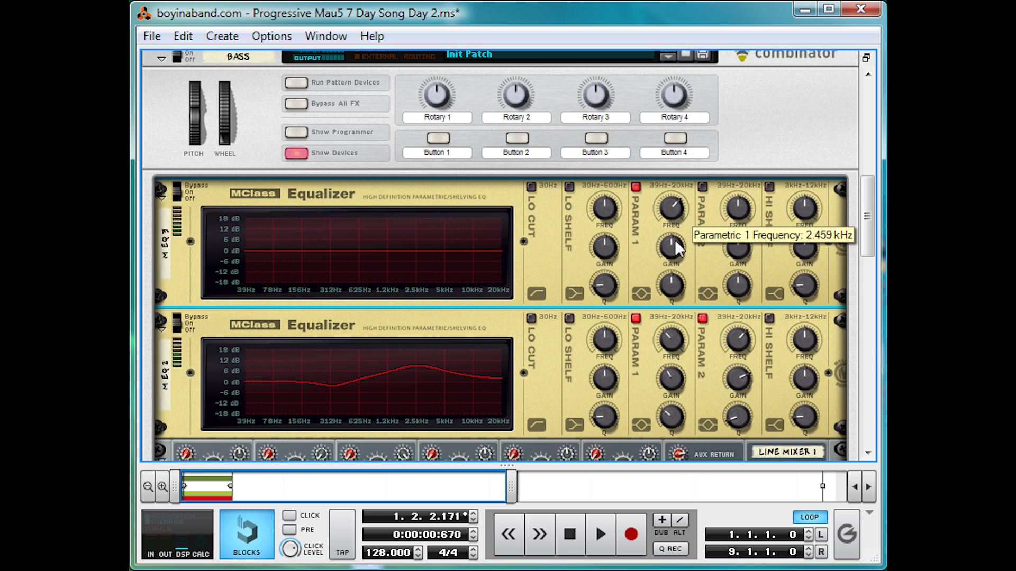
key(space)
drag(674, 244, 685, 221)
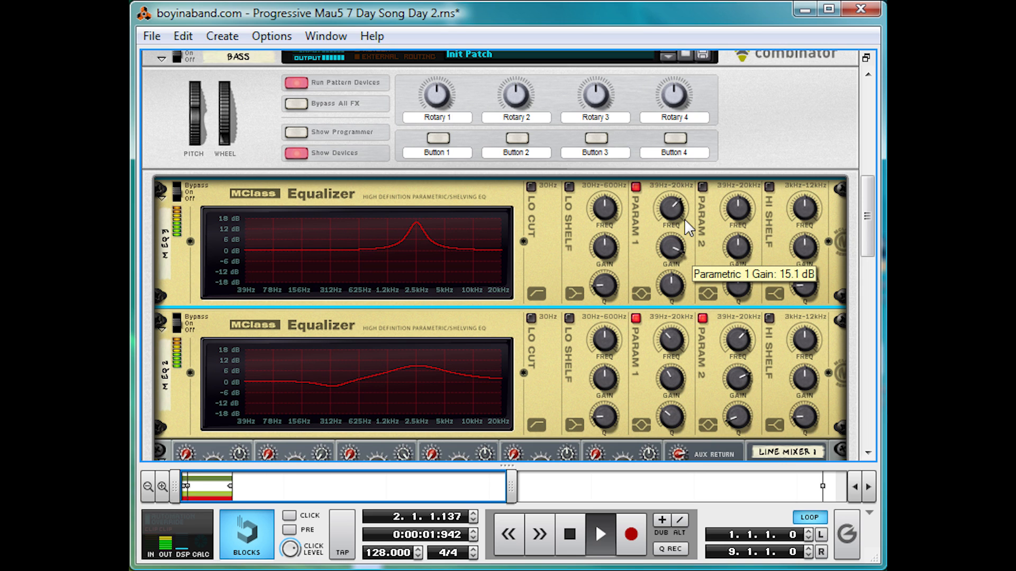
ctrl+click(670, 245)
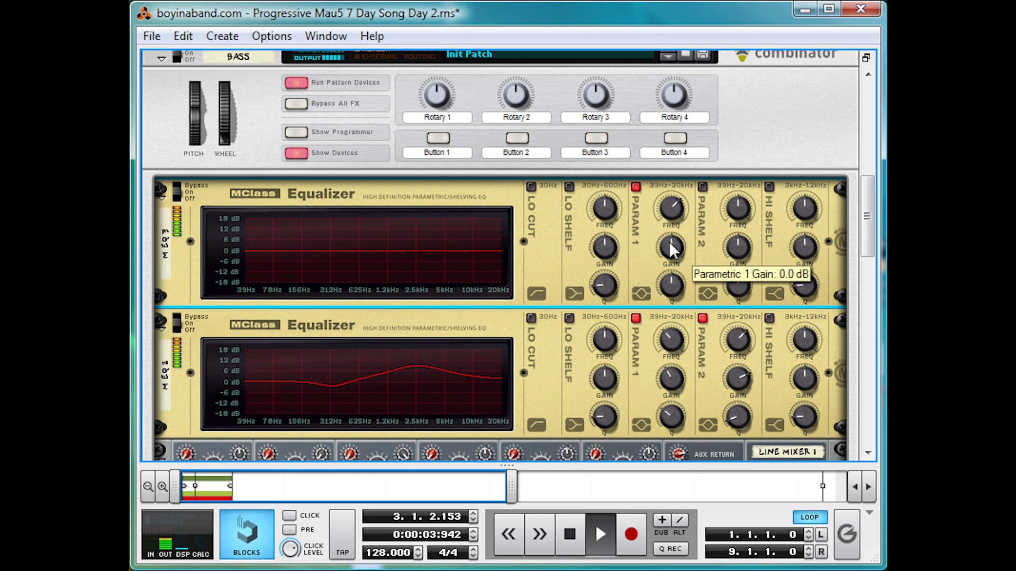
key(space)
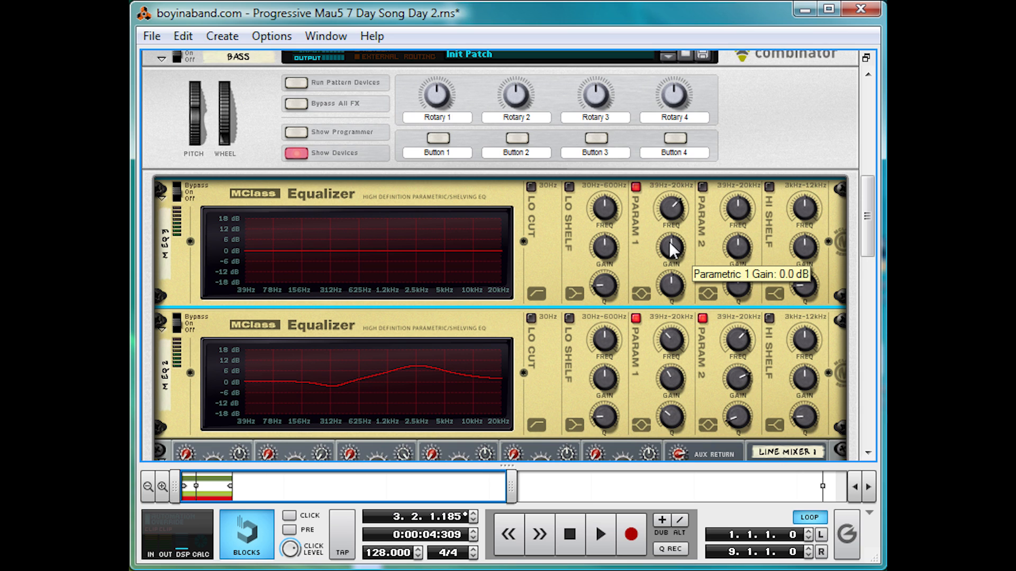
- Cut Parametric 1's gain on M EQ 3 by about 5 dB during playback, and compare the sound with the band off and on
key(space)
drag(671, 249, 647, 277)
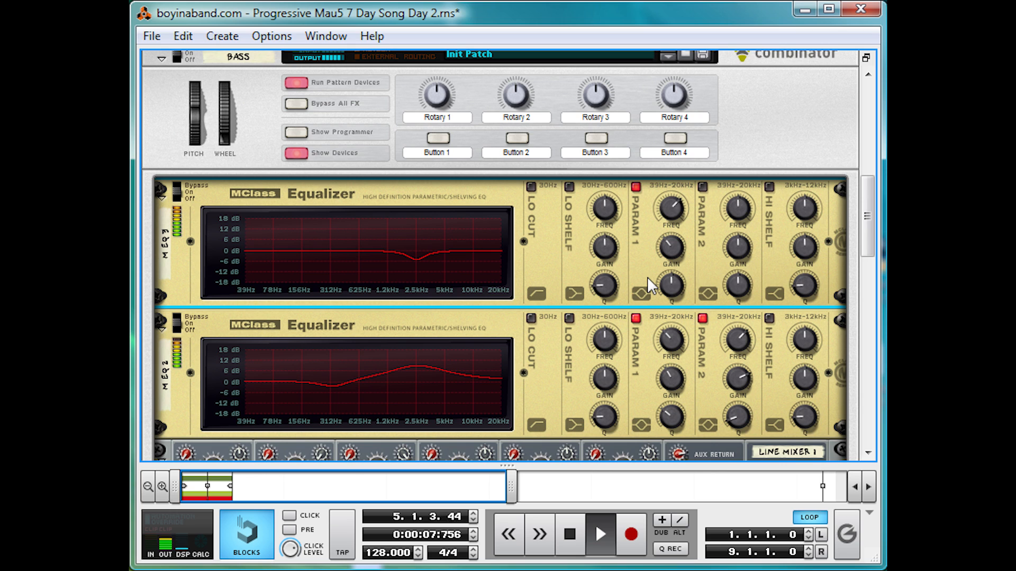
click(635, 188)
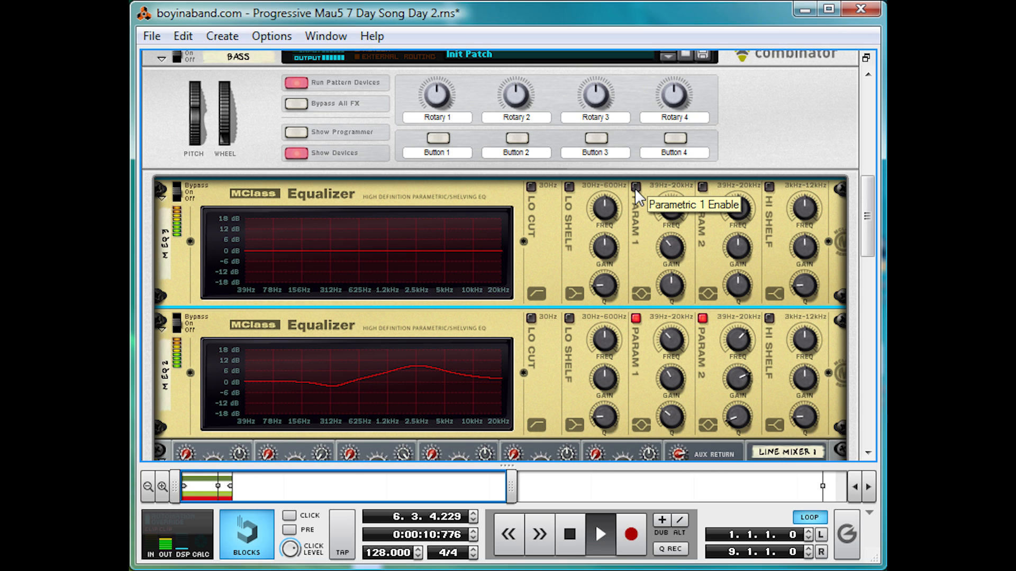
click(635, 187)
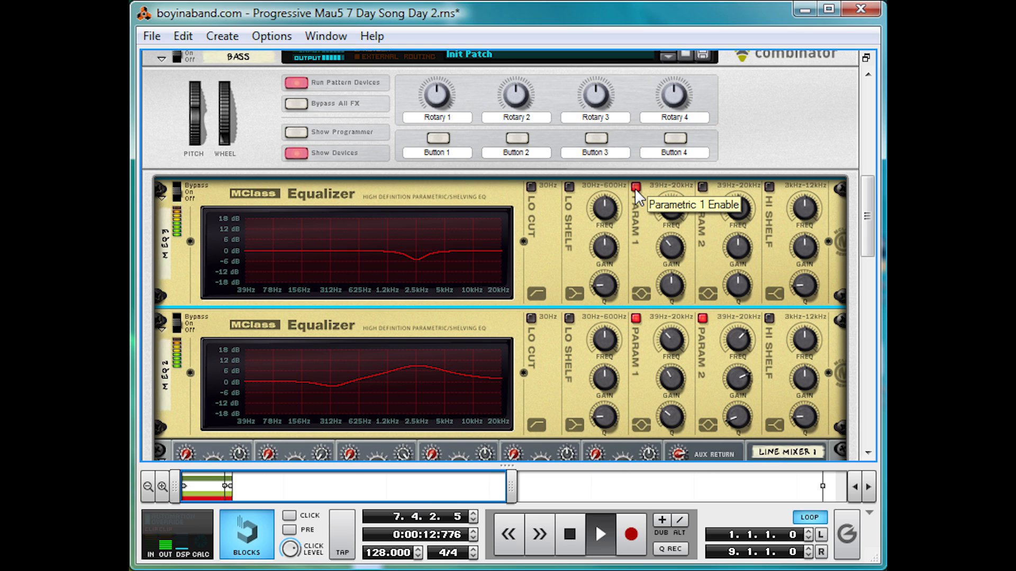
key(space)
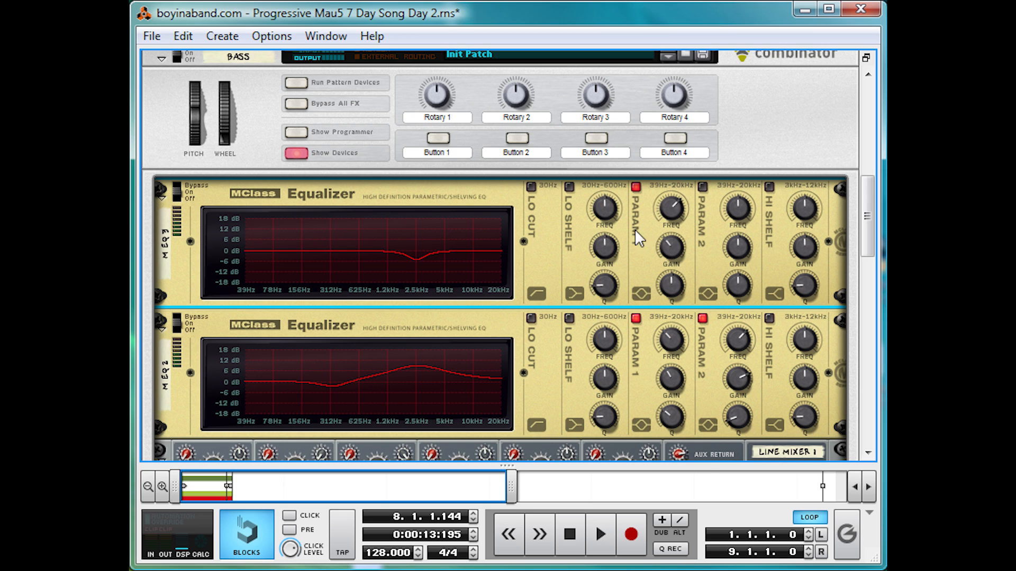
- Enable Parametric 2 on M EQ 3 above 10 kHz, and give it a broad, low-Q gain boost of about 6 dB during playback
click(706, 189)
key(space)
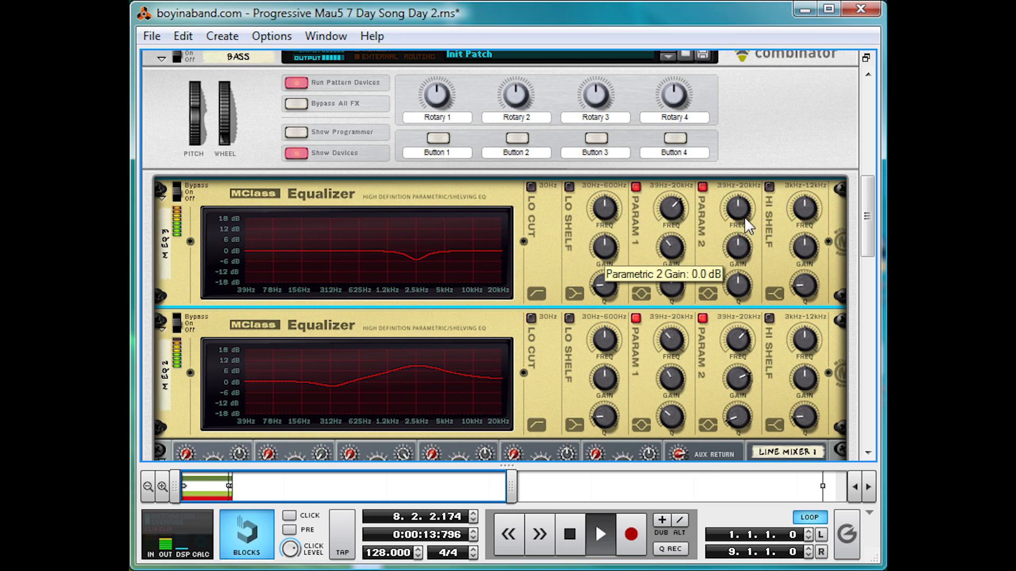
drag(744, 217, 750, 176)
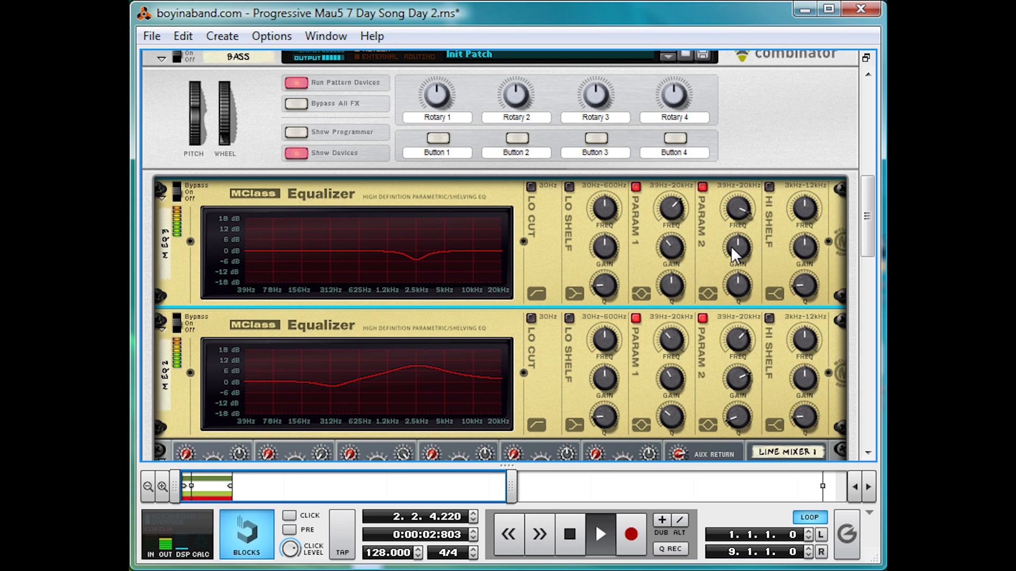
drag(731, 246, 726, 316)
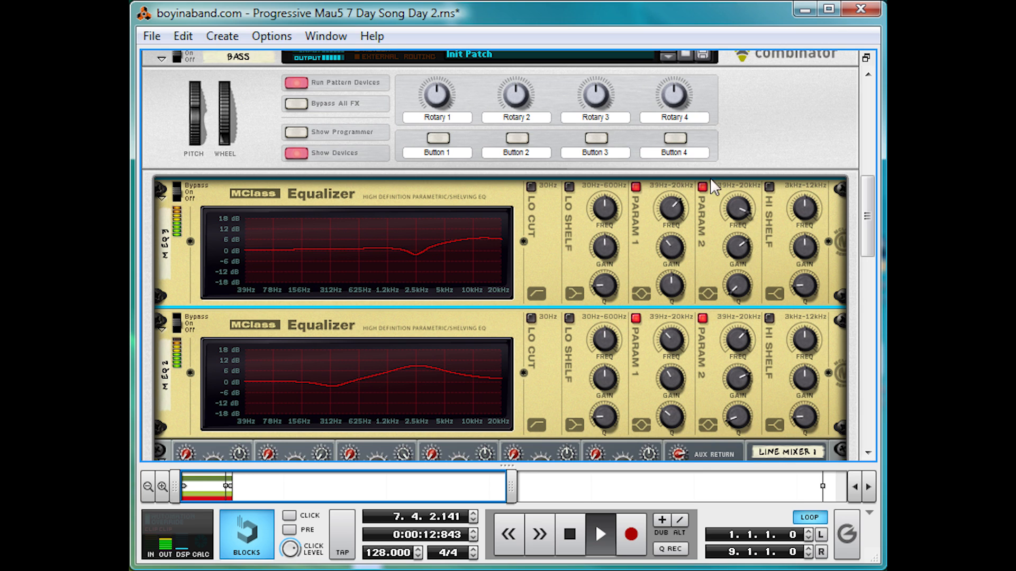
key(space)
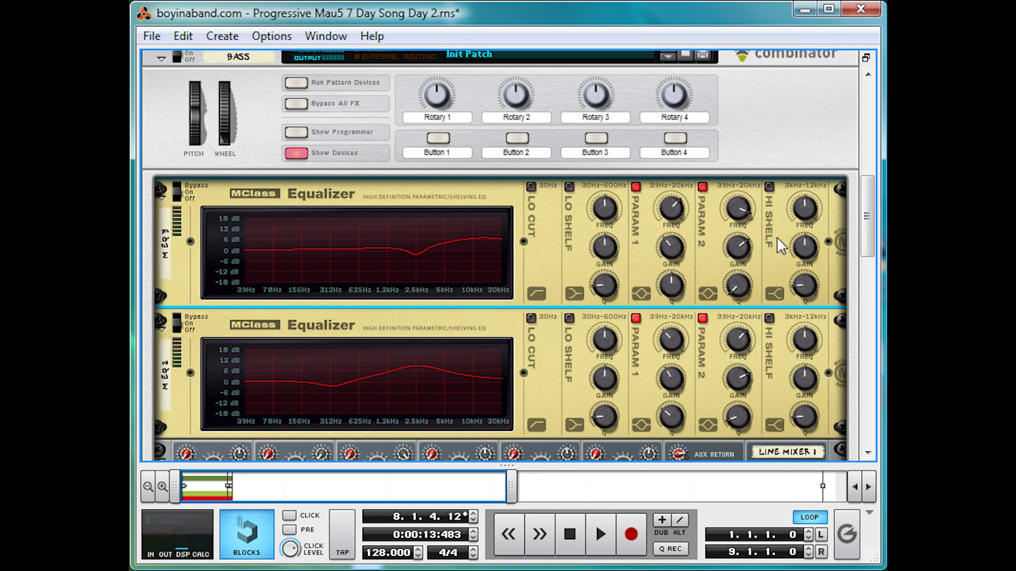
- Try a boosted high shelf on M EQ 3 in place of Parametric 2, with its frequency at 5.629 kHz and a raised Q
drag(741, 243, 726, 259)
click(704, 187)
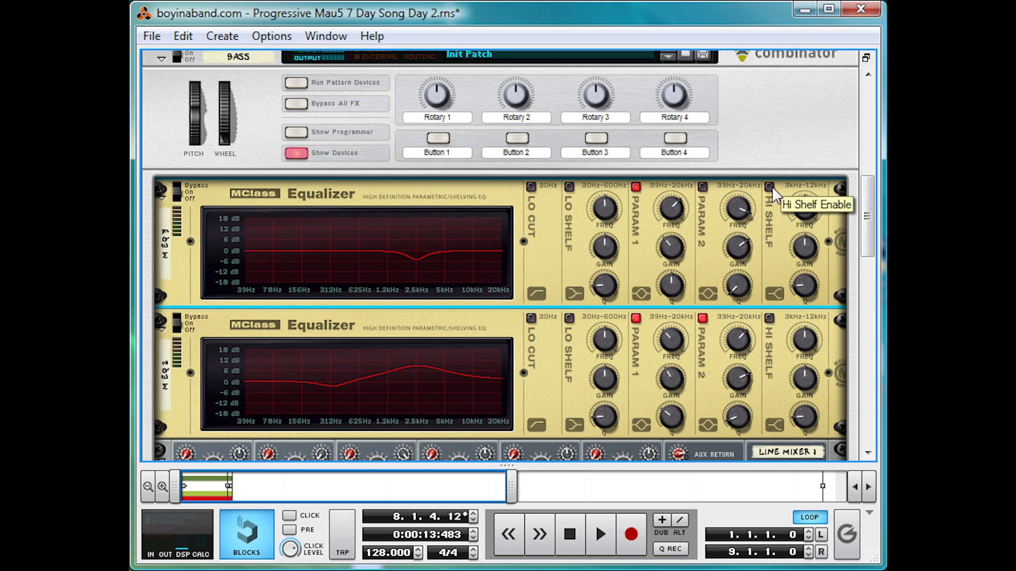
mouse_move(805, 245)
mouse_down()
mouse_move(809, 230)
mouse_move(811, 242)
mouse_up()
mouse_move(807, 205)
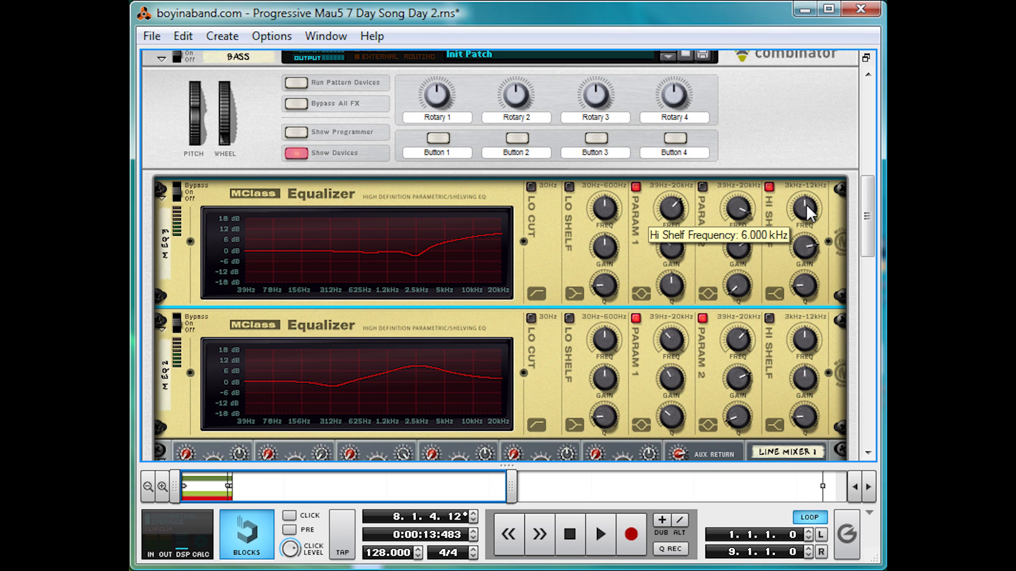
drag(805, 205, 801, 207)
mouse_move(801, 291)
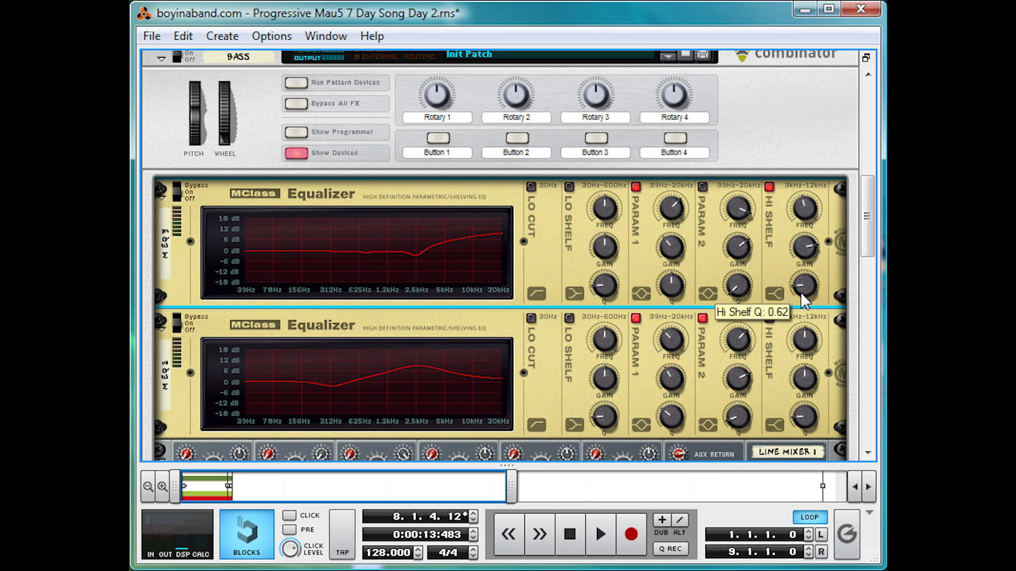
drag(801, 291, 811, 265)
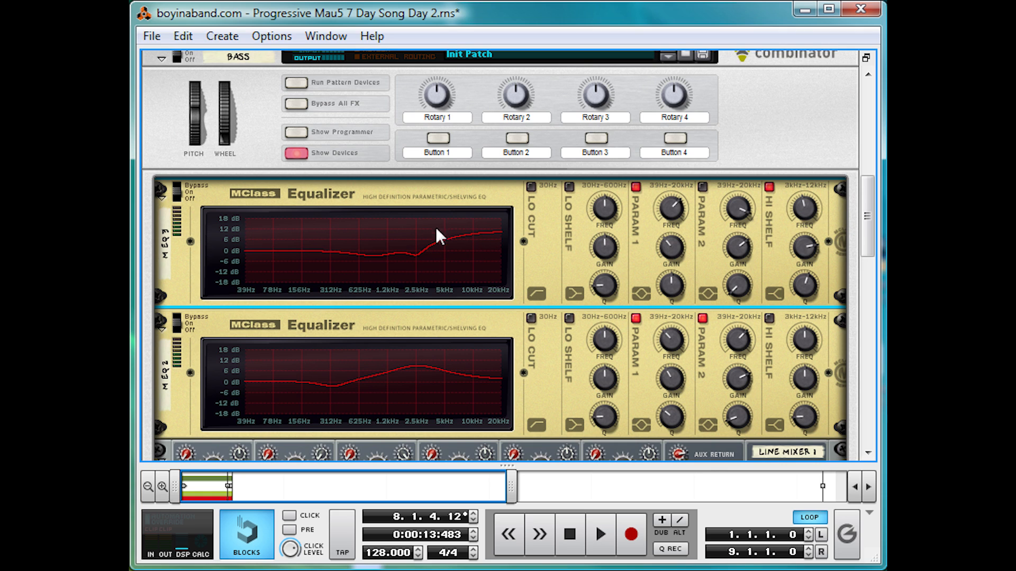
- Compare M EQ 3's high shelf with its Parametric 2 boost by alternating between the two bands, stopped and during playback
click(702, 187)
click(767, 187)
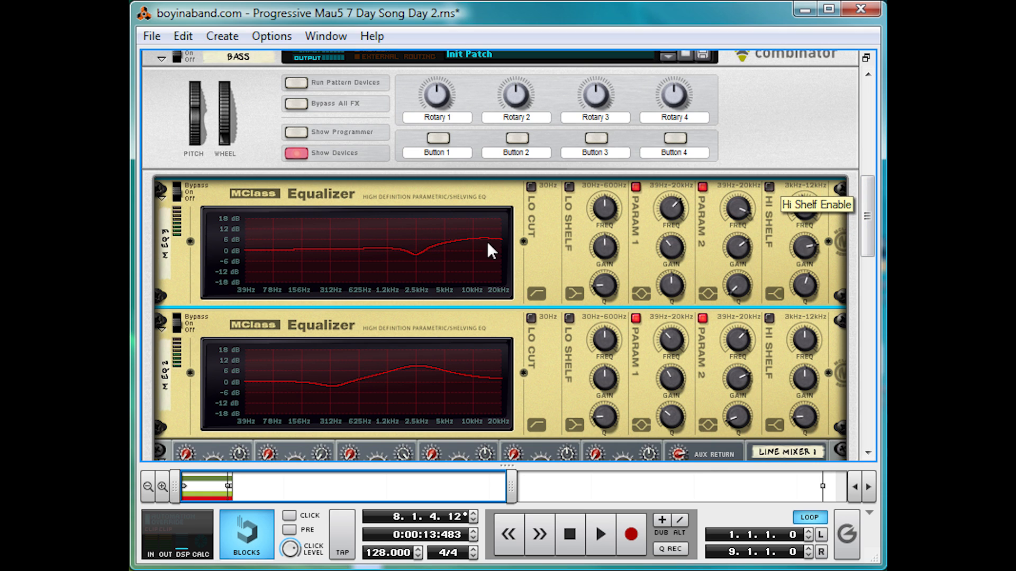
click(702, 186)
click(770, 187)
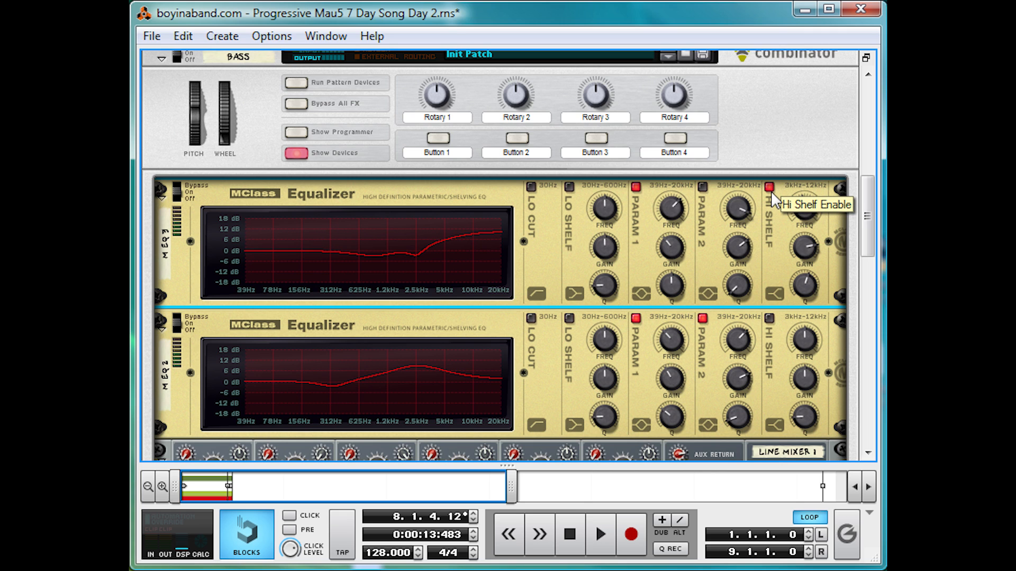
key(space)
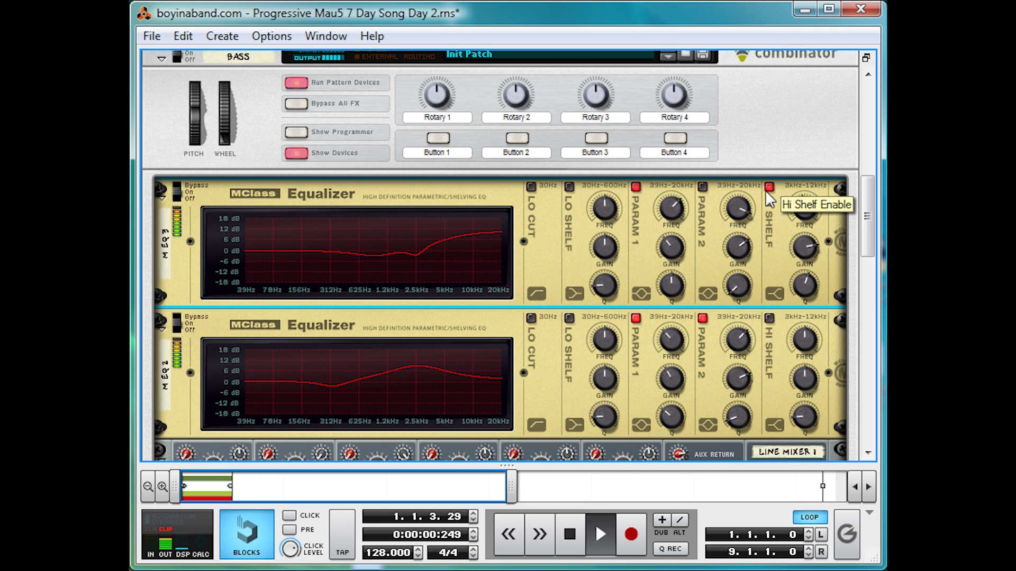
click(769, 186)
click(701, 187)
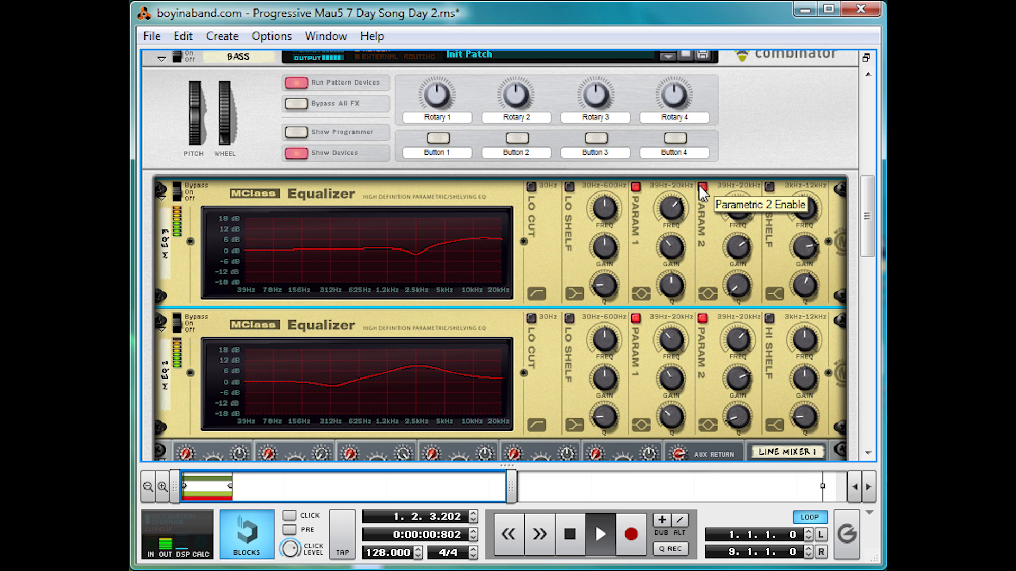
key(space)
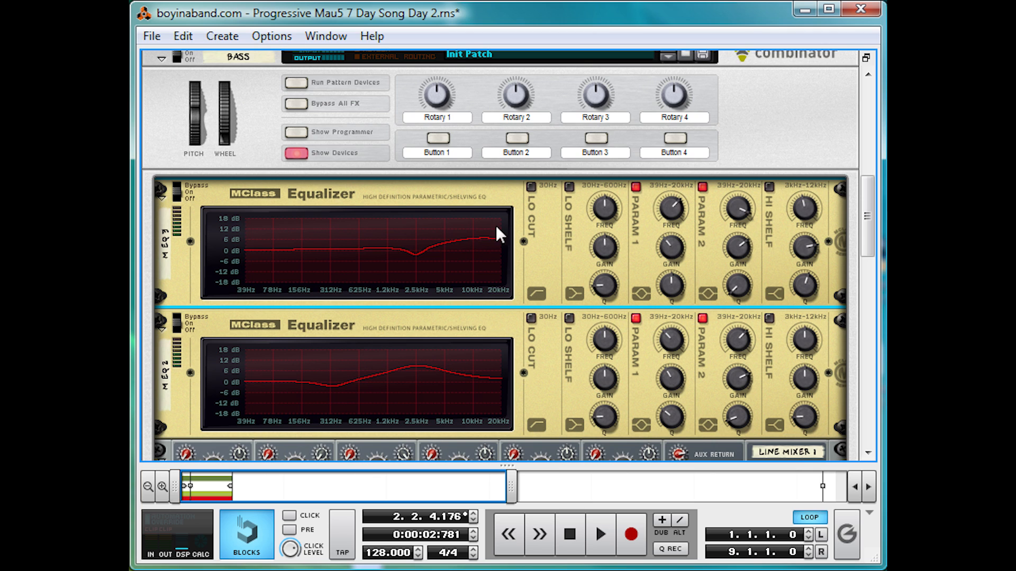
click(769, 188)
click(702, 187)
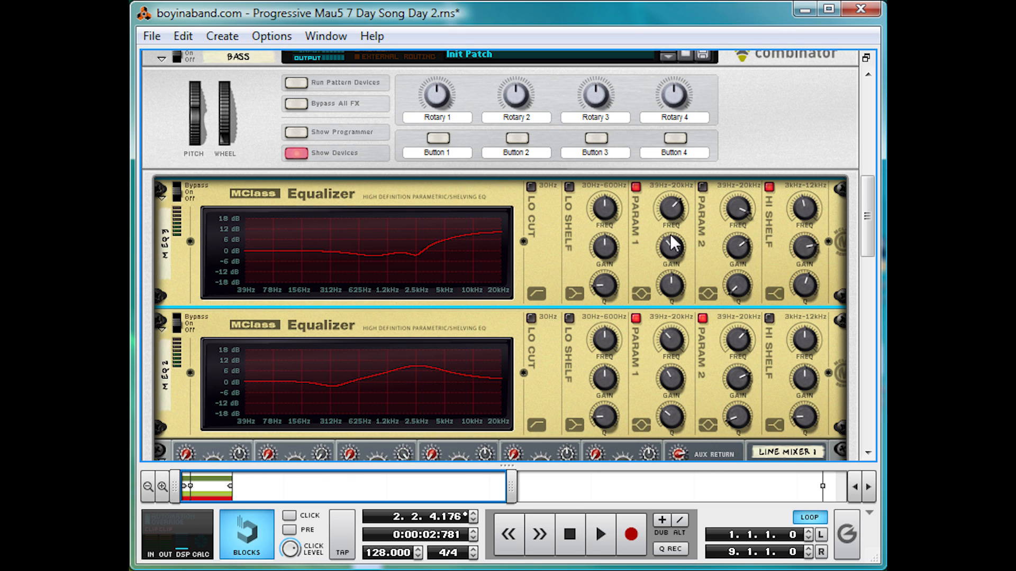
- Return M EQ 3 to its Parametric 2 band and reset the high shelf's frequency, gain and Q to their defaults
click(702, 186)
ctrl+click(805, 210)
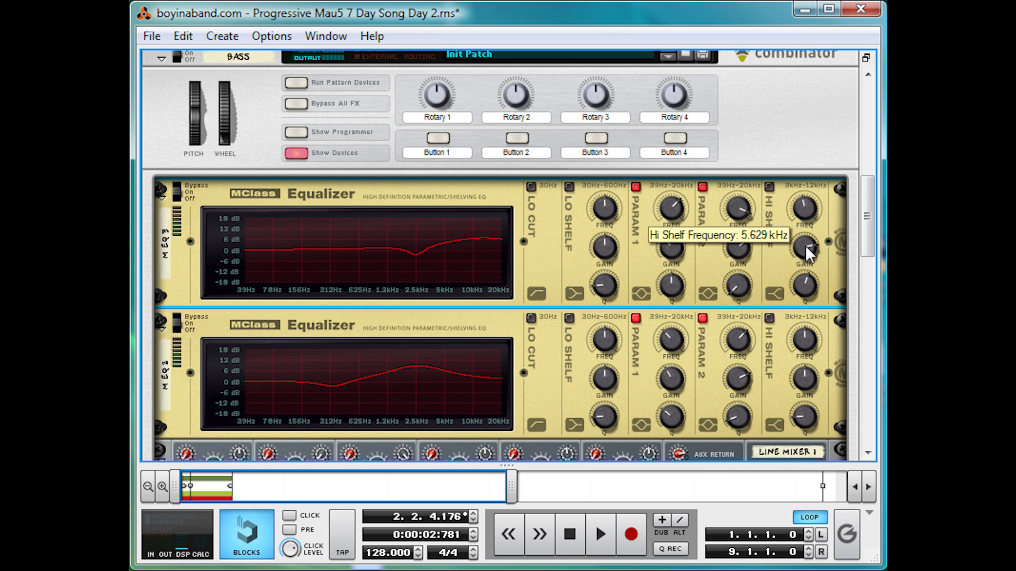
ctrl+click(805, 246)
ctrl+click(808, 281)
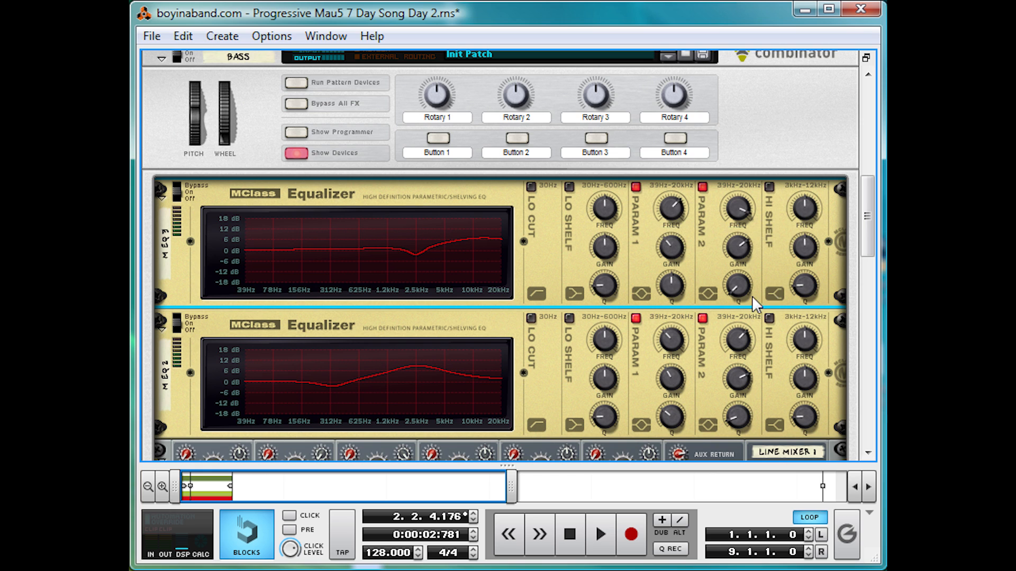
- Add an MClass Maximizer inside the Bass Combinator during playback, place it above M EQ 3, and disable its limiter
key(space)
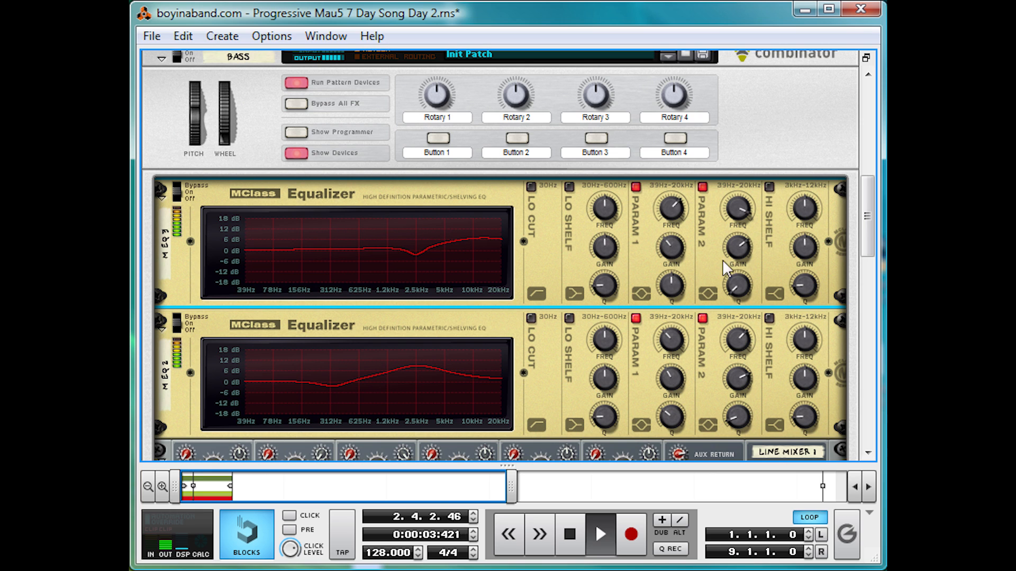
mouse_move(672, 291)
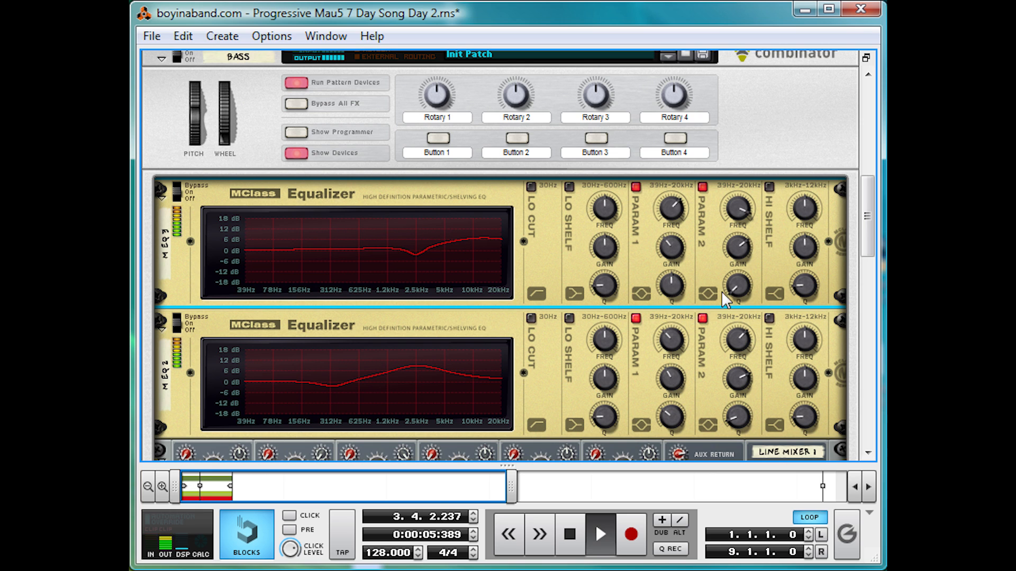
right_click(536, 231)
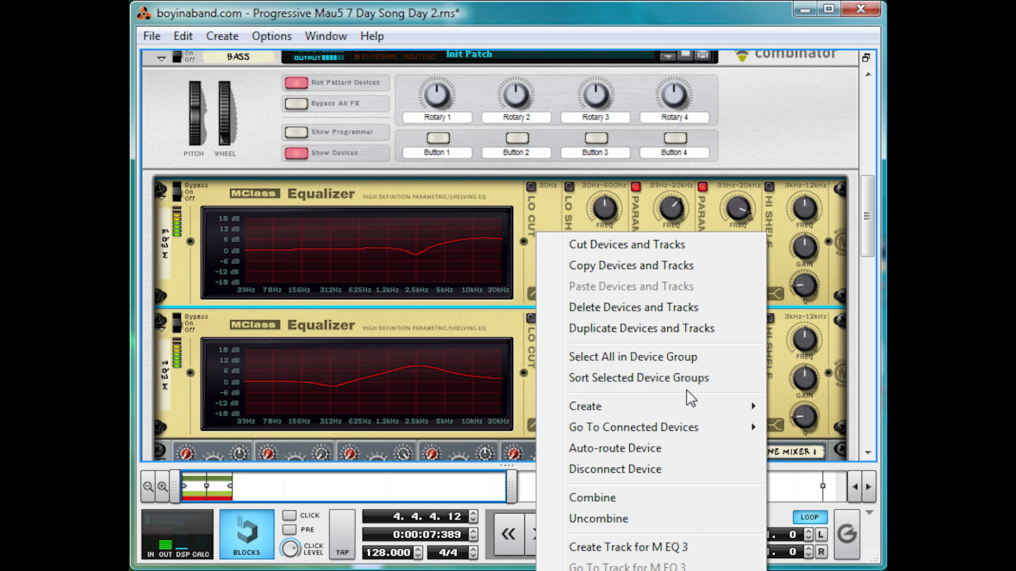
mouse_move(741, 408)
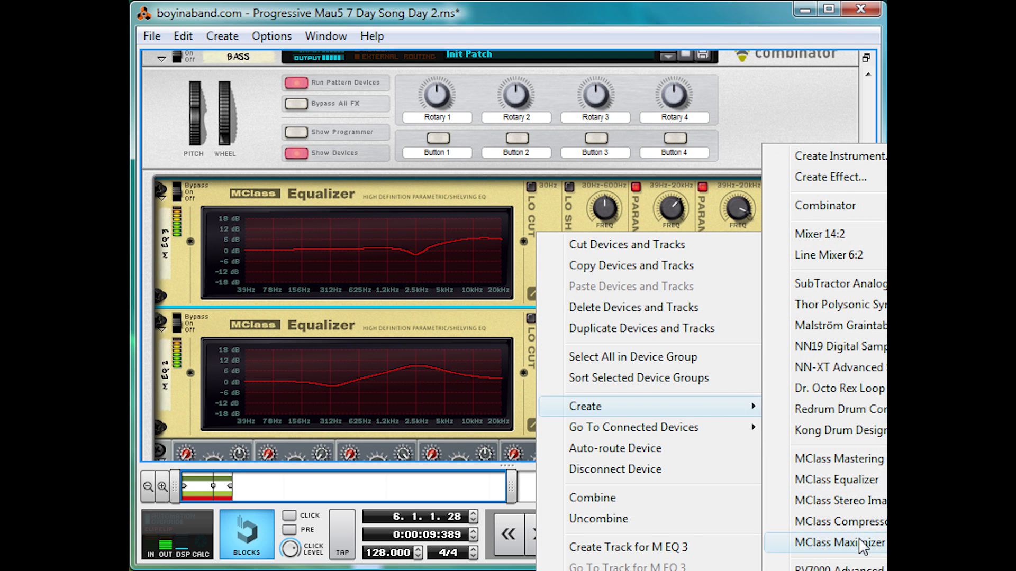
click(830, 544)
drag(169, 365, 174, 182)
click(371, 188)
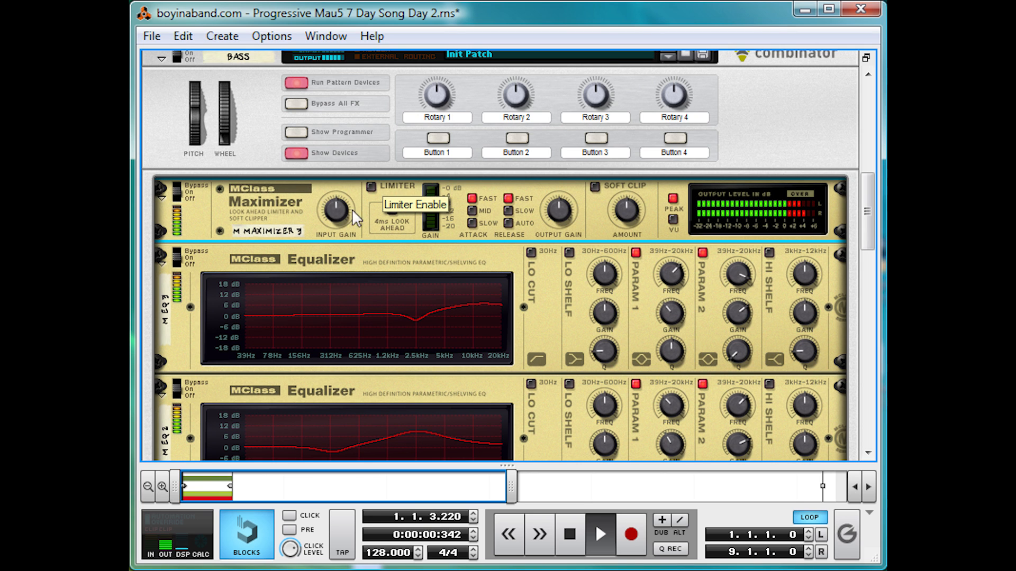
- Set the Maximizer's input gain to 11.8 dB, enable Soft Clip with its amount near maximum, and audition the bass
drag(338, 217, 360, 150)
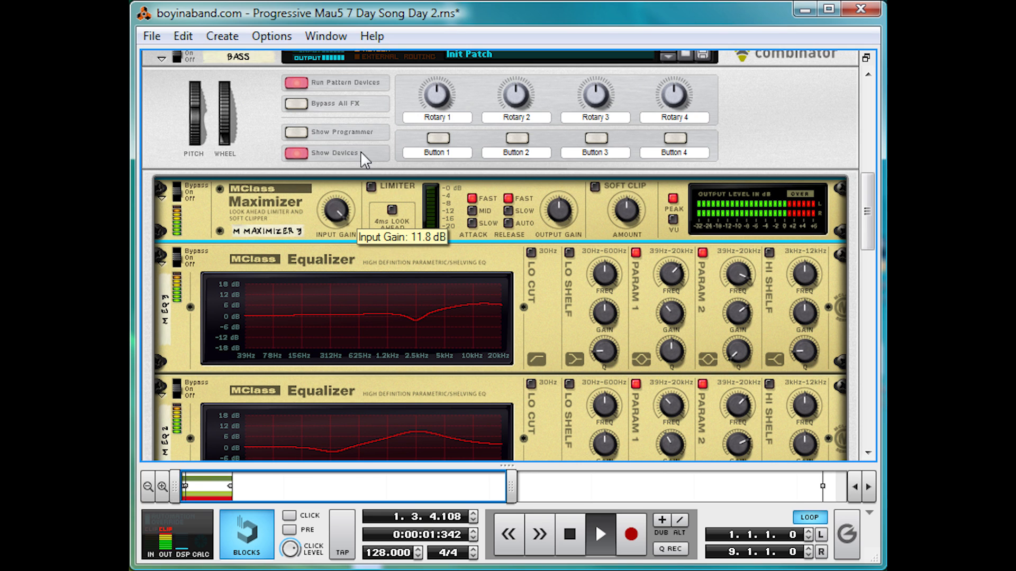
click(598, 189)
drag(630, 206, 648, 115)
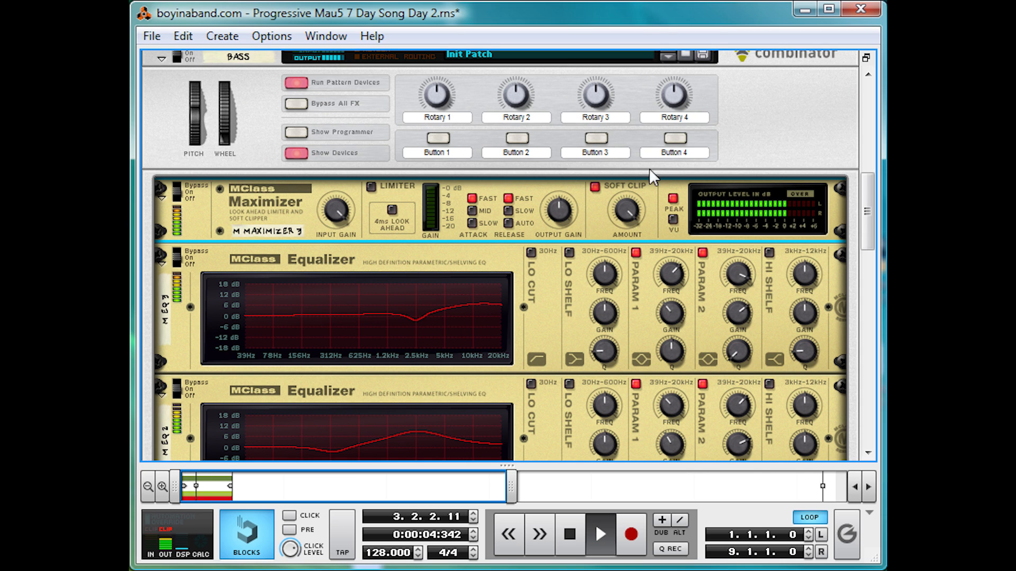
mouse_move(621, 210)
key(space)
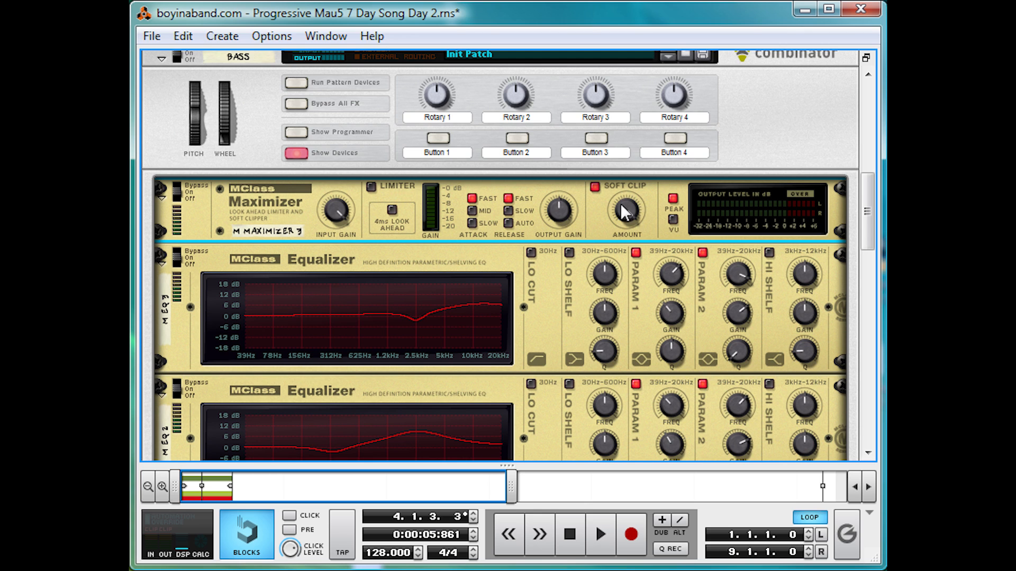
key(space)
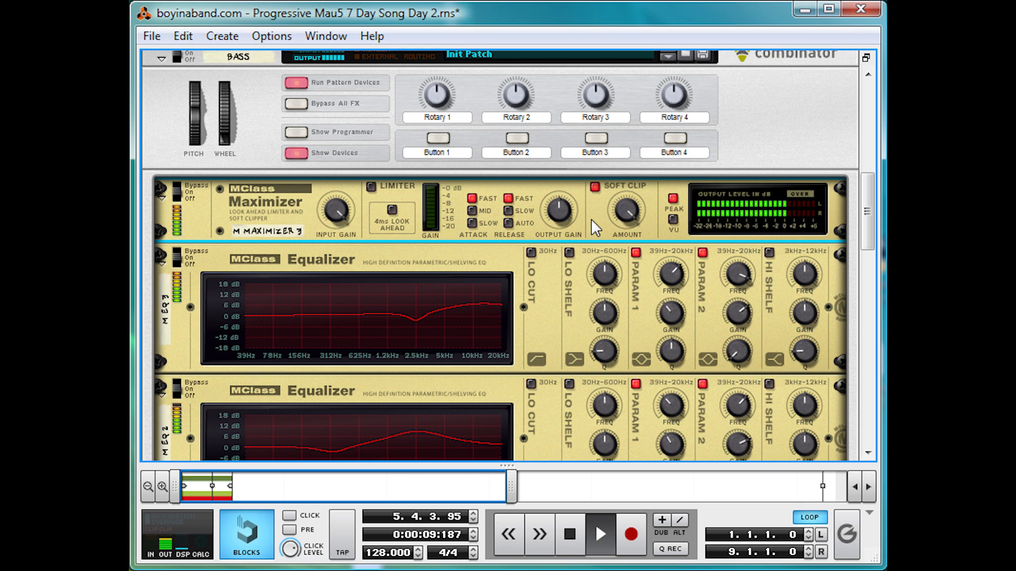
key(space)
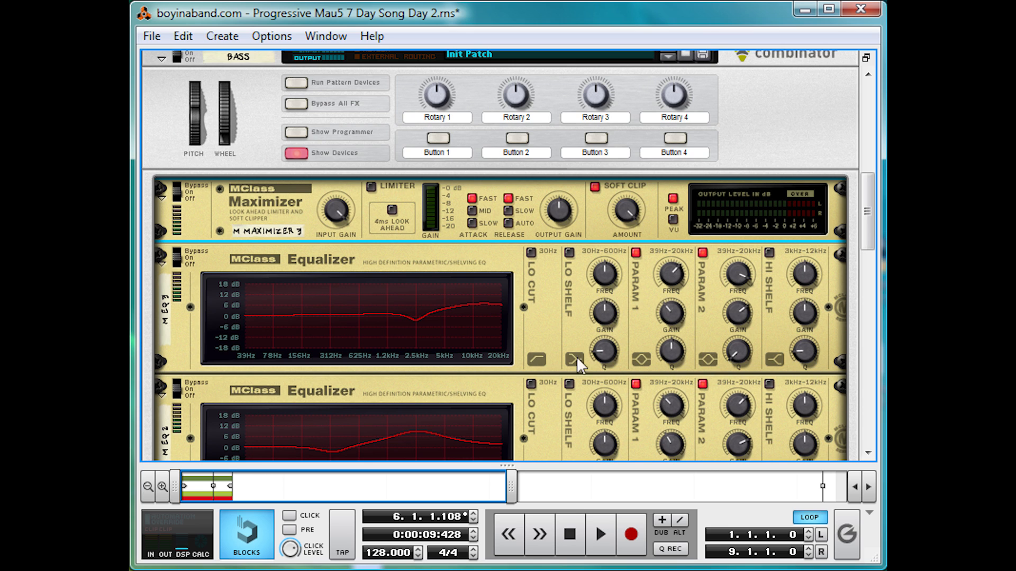